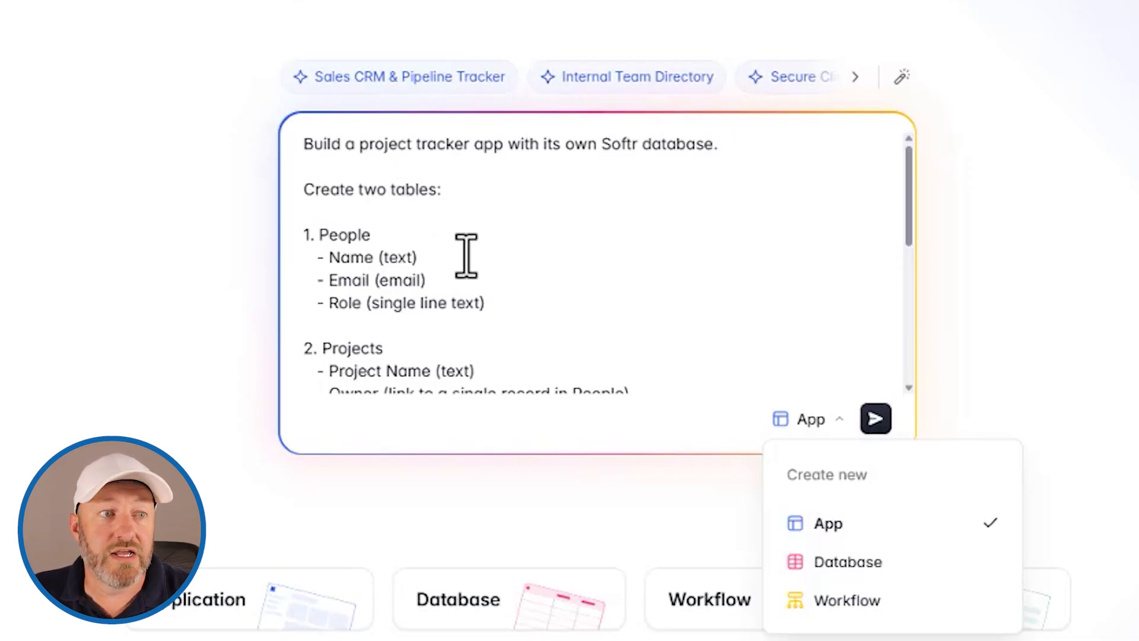
- Review the project tracker prompt and keep App as the thing to create
{"action": "scroll", "coordinate": [463, 242], "scroll_direction": "down", "scroll_amount": 2}
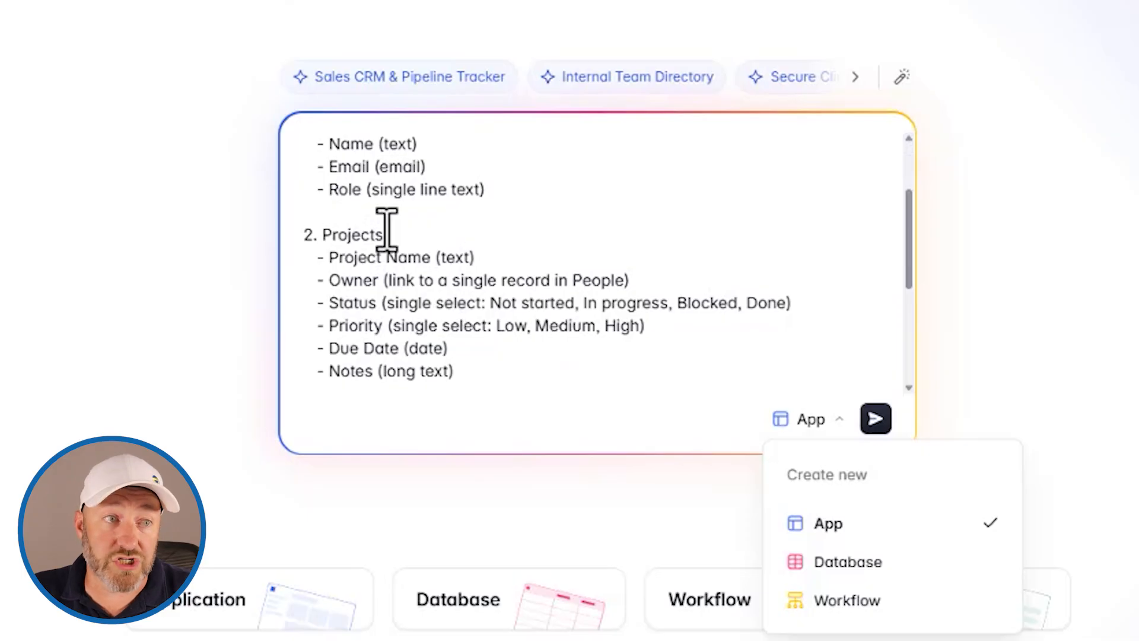
{"action": "scroll", "coordinate": [427, 178], "scroll_direction": "down", "scroll_amount": 2}
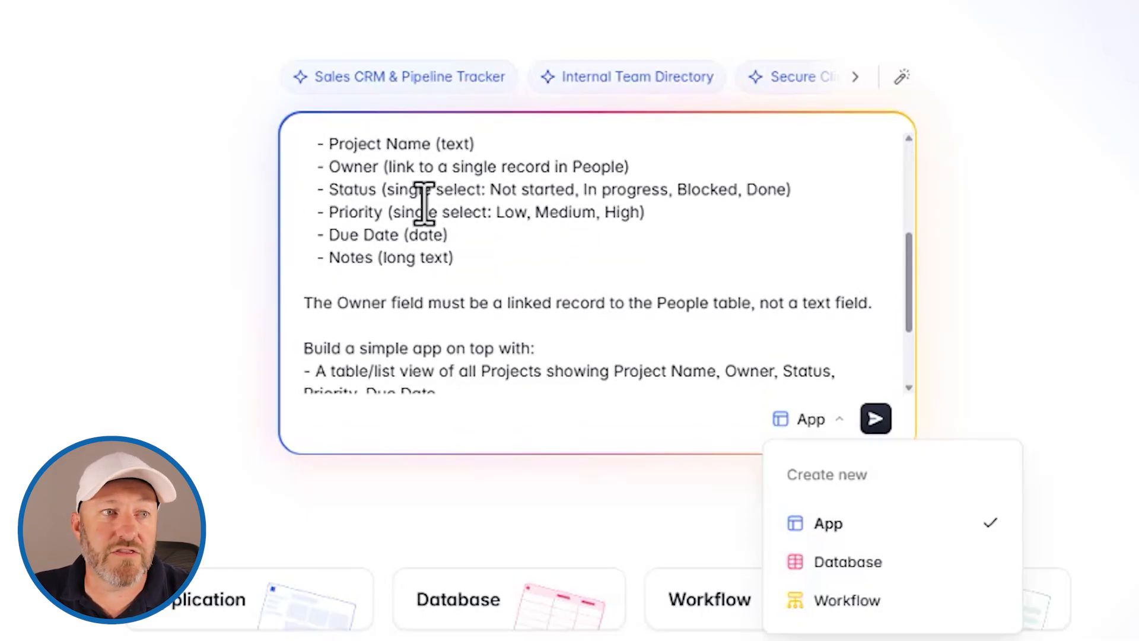
{"action": "scroll", "coordinate": [453, 252], "scroll_direction": "up", "scroll_amount": 1}
{"action": "scroll", "coordinate": [452, 252], "scroll_direction": "up", "scroll_amount": 2}
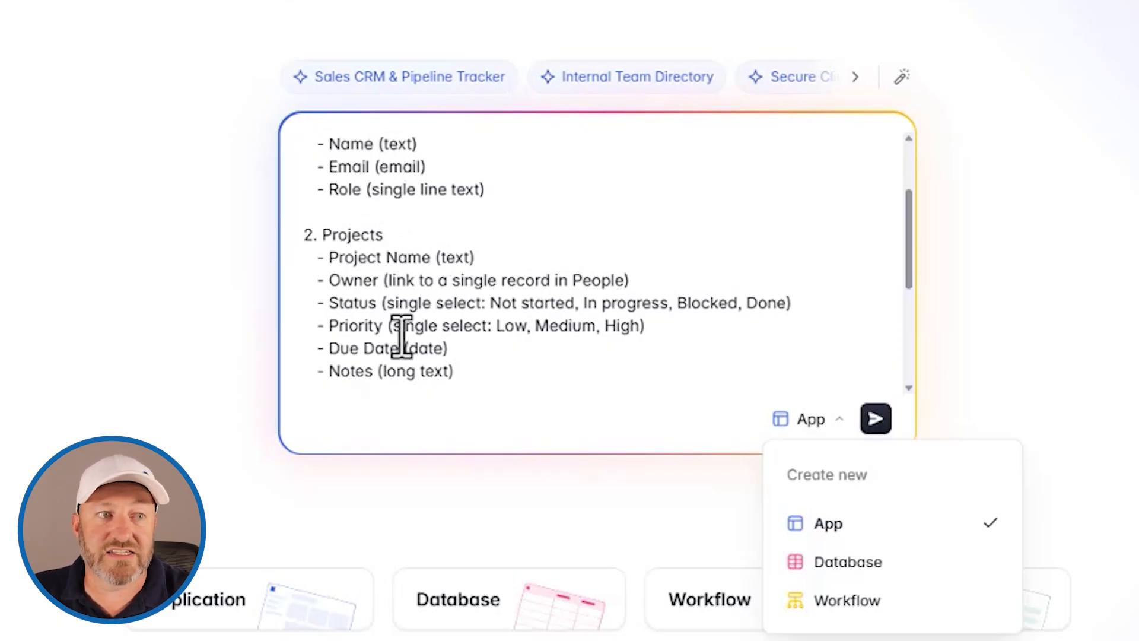
{"action": "scroll", "coordinate": [536, 307], "scroll_direction": "down", "scroll_amount": 5}
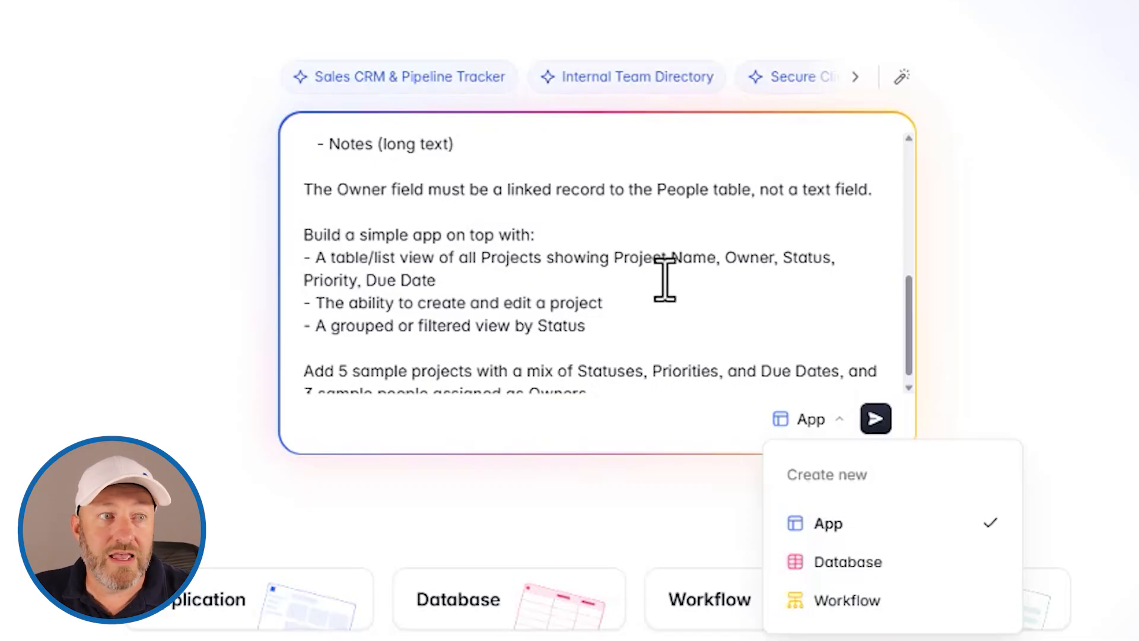
{"action": "scroll", "coordinate": [593, 285], "scroll_direction": "down", "scroll_amount": 1}
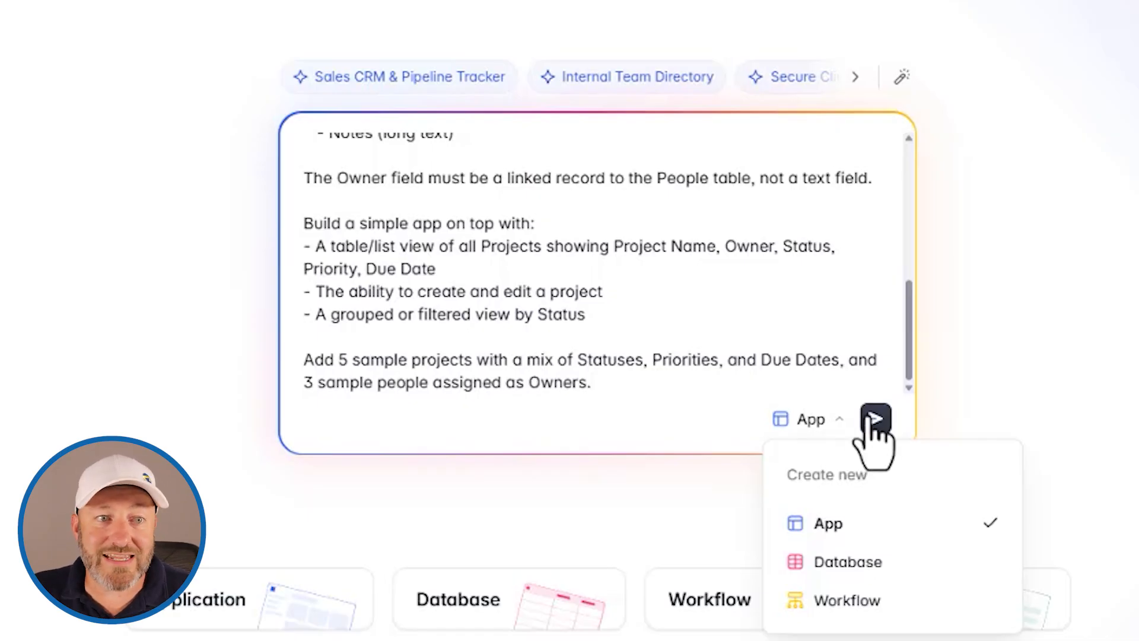
{"action": "left_click", "coordinate": [851, 527]}
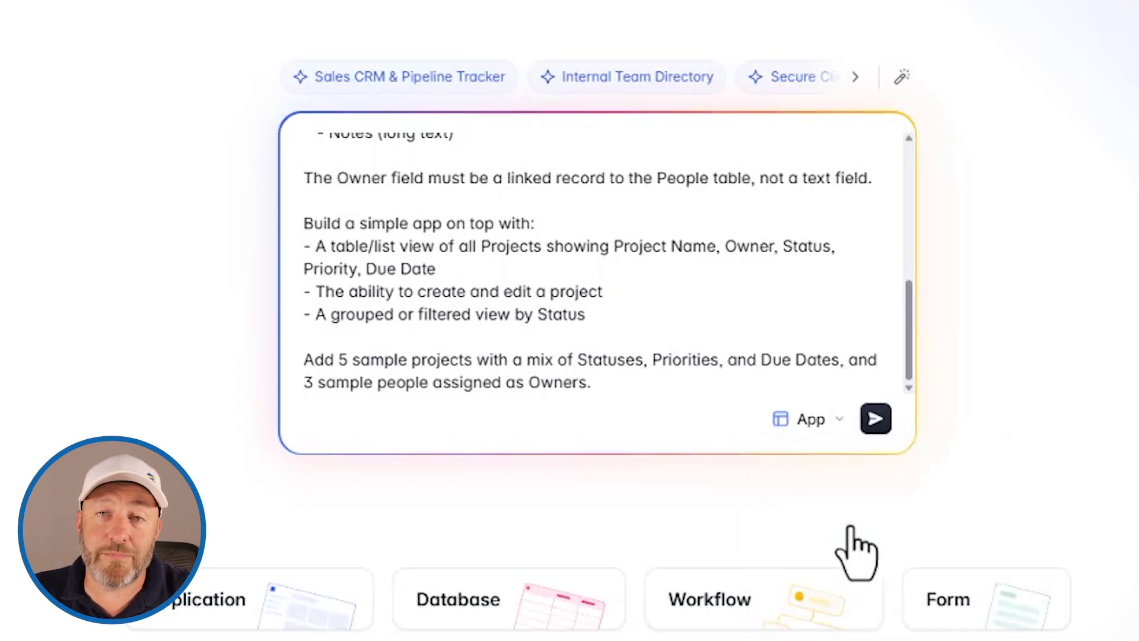
- Submit the prompt, then allow email login and make sign-up invite-only
{"action": "left_click", "coordinate": [876, 418]}
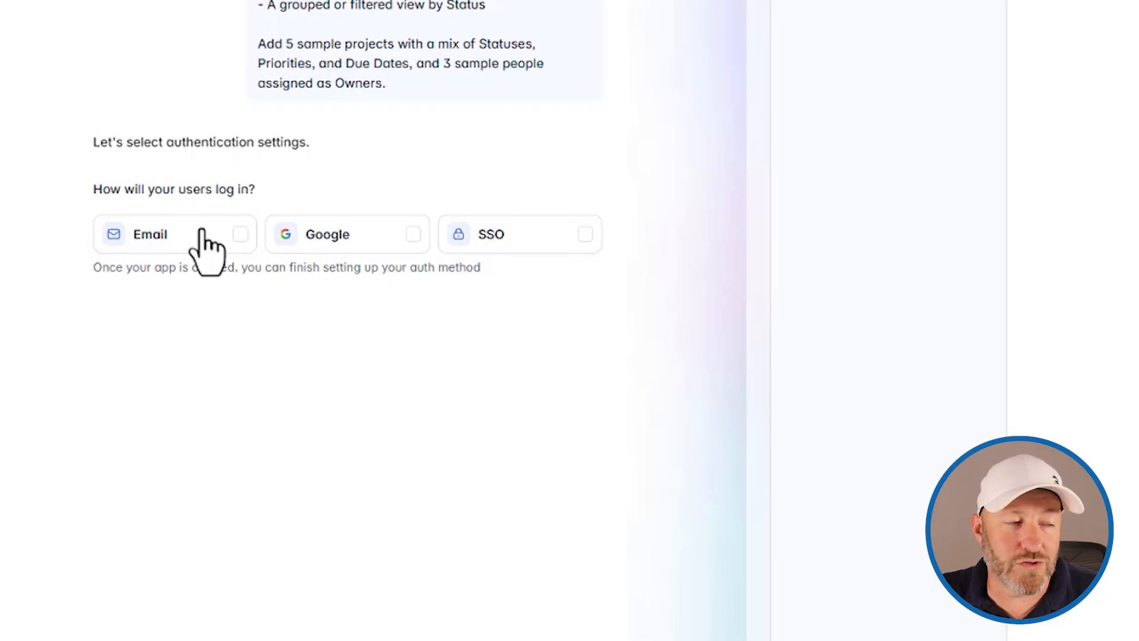
{"action": "left_click", "coordinate": [202, 237]}
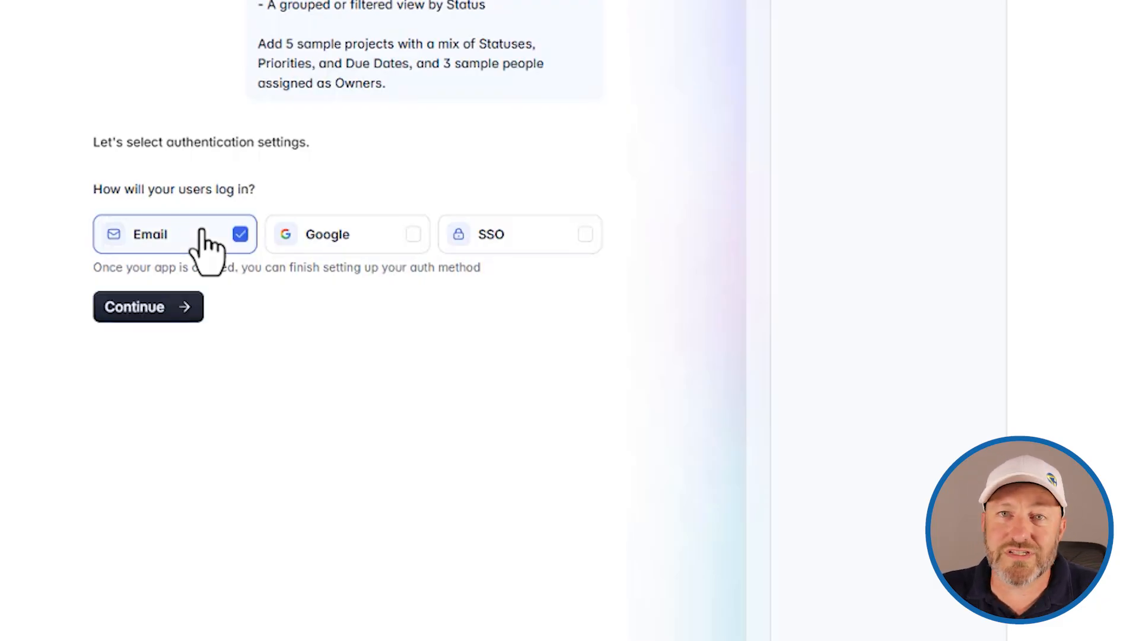
{"action": "left_click", "coordinate": [142, 313]}
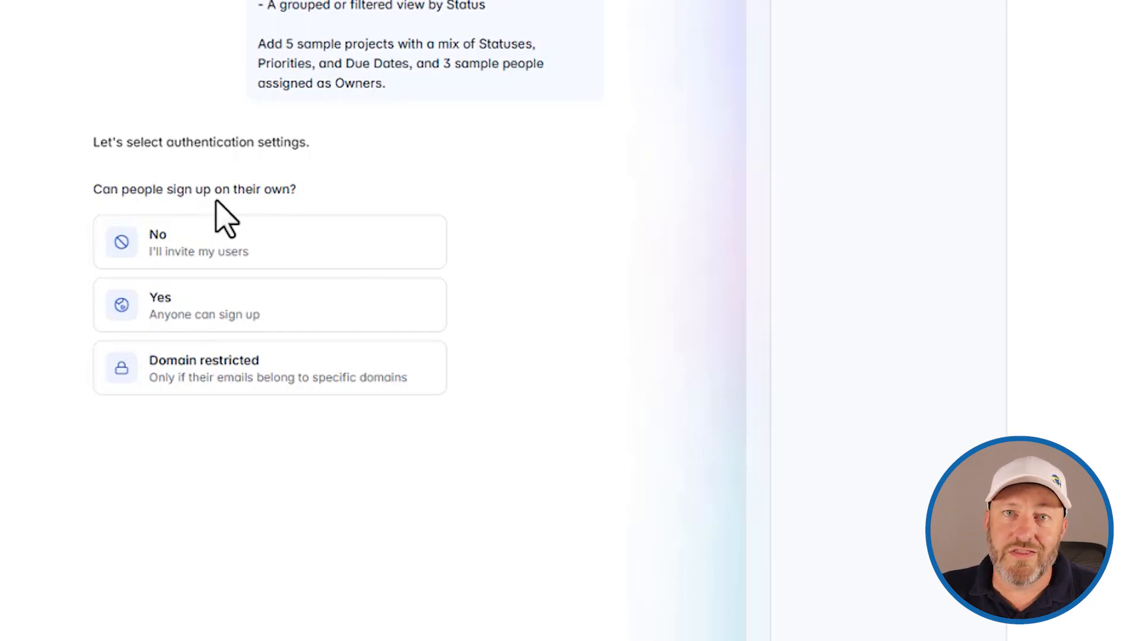
{"action": "left_click", "coordinate": [254, 248]}
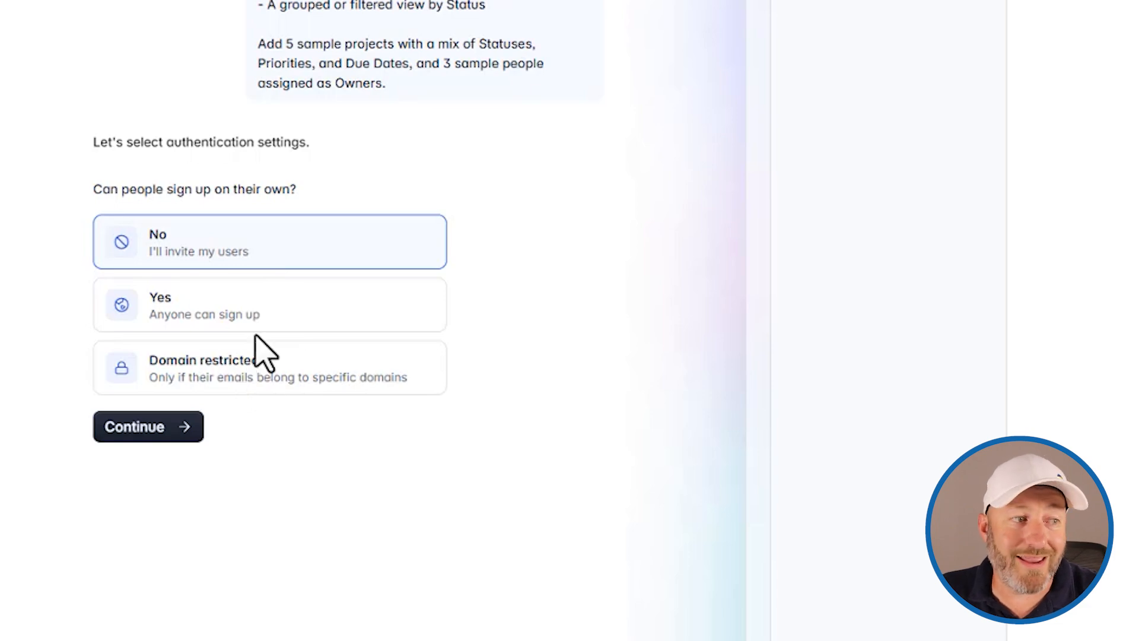
{"action": "left_click", "coordinate": [155, 427]}
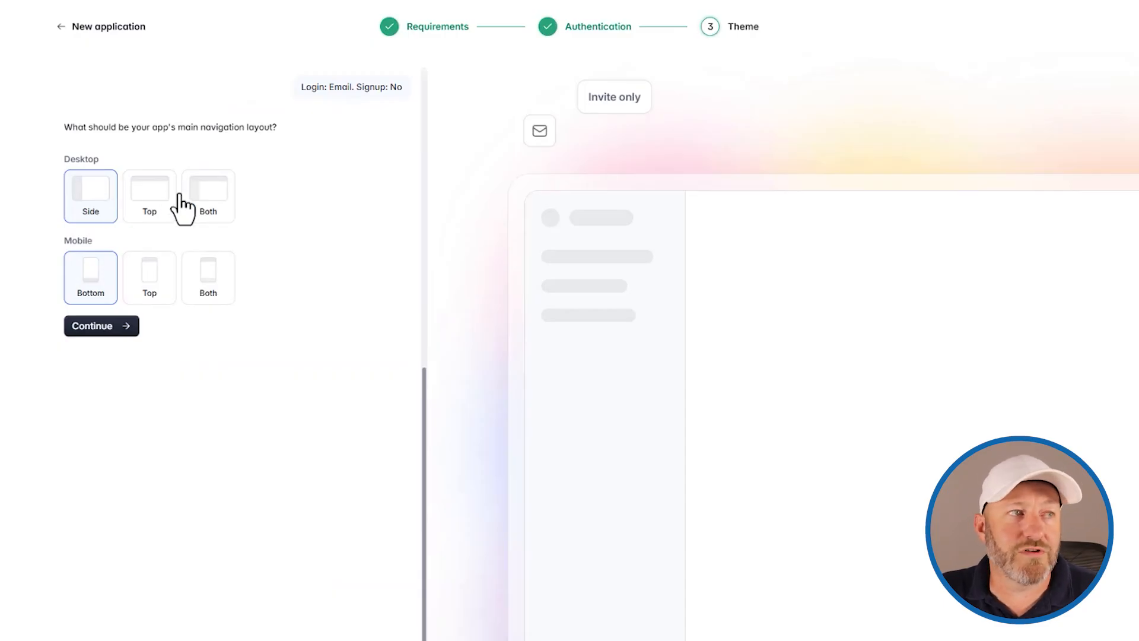
- Use top navigation on desktop and apply the Campfire theme to ProjTrack
{"action": "left_click", "coordinate": [150, 207]}
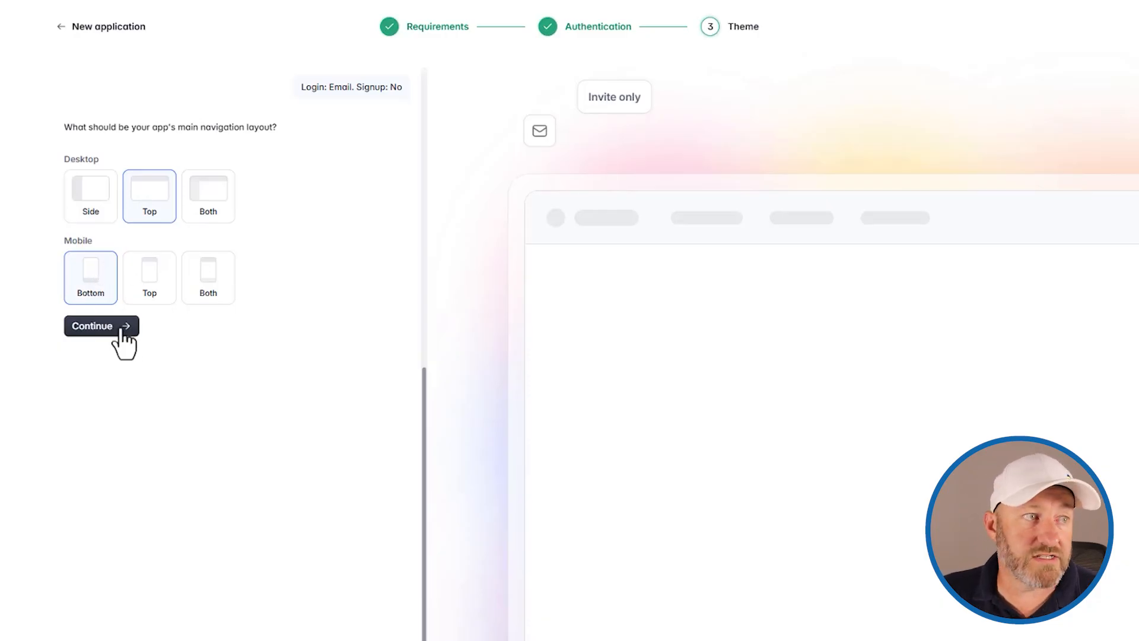
{"action": "left_click", "coordinate": [116, 326]}
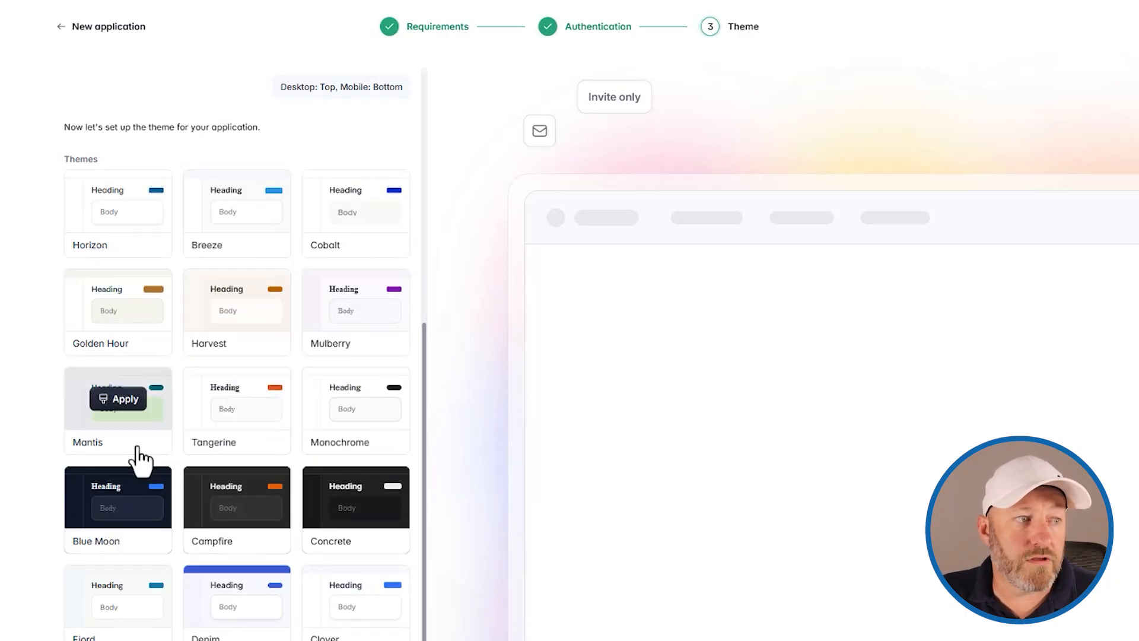
{"action": "left_click", "coordinate": [228, 541]}
{"action": "scroll", "coordinate": [234, 546], "scroll_direction": "down", "scroll_amount": 7}
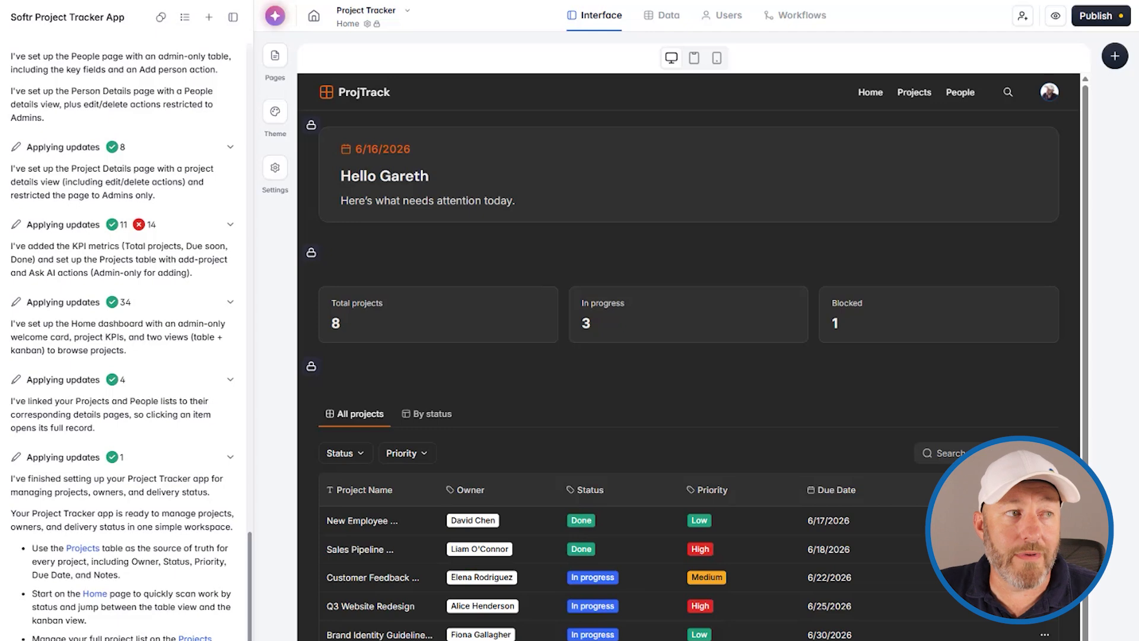
- Review the AI build summary, then view the Project Tracker database's Users table
{"action": "scroll", "coordinate": [185, 354], "scroll_direction": "up", "scroll_amount": 3}
{"action": "scroll", "coordinate": [186, 374], "scroll_direction": "up", "scroll_amount": 3}
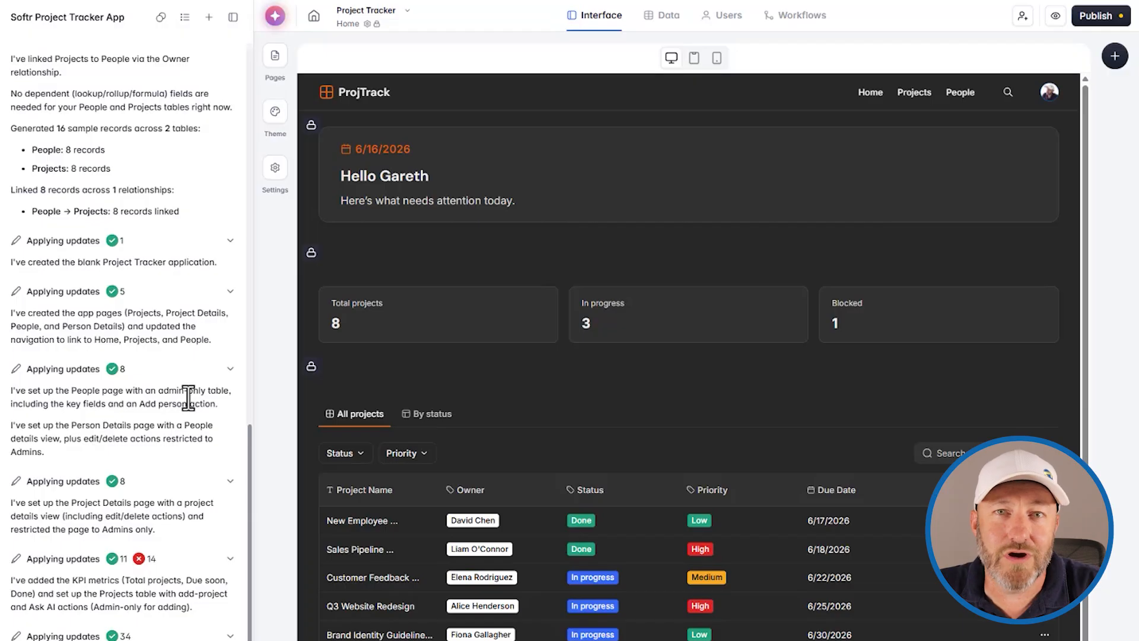
{"action": "scroll", "coordinate": [188, 397], "scroll_direction": "up", "scroll_amount": 10}
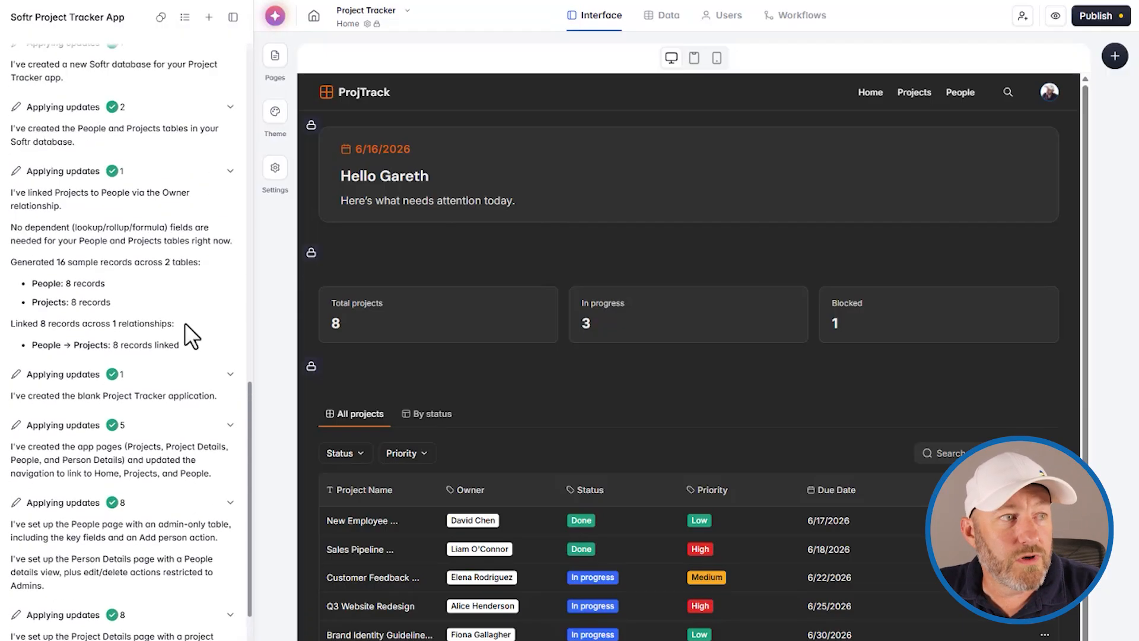
{"action": "scroll", "coordinate": [182, 433], "scroll_direction": "down", "scroll_amount": 15}
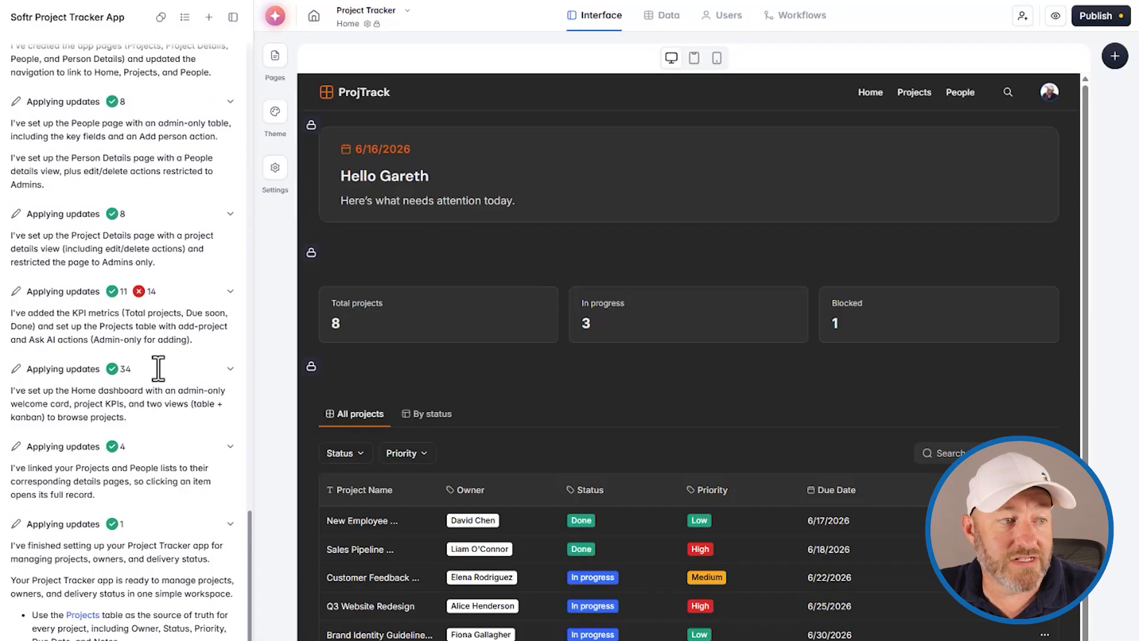
{"action": "scroll", "coordinate": [158, 364], "scroll_direction": "down", "scroll_amount": 1}
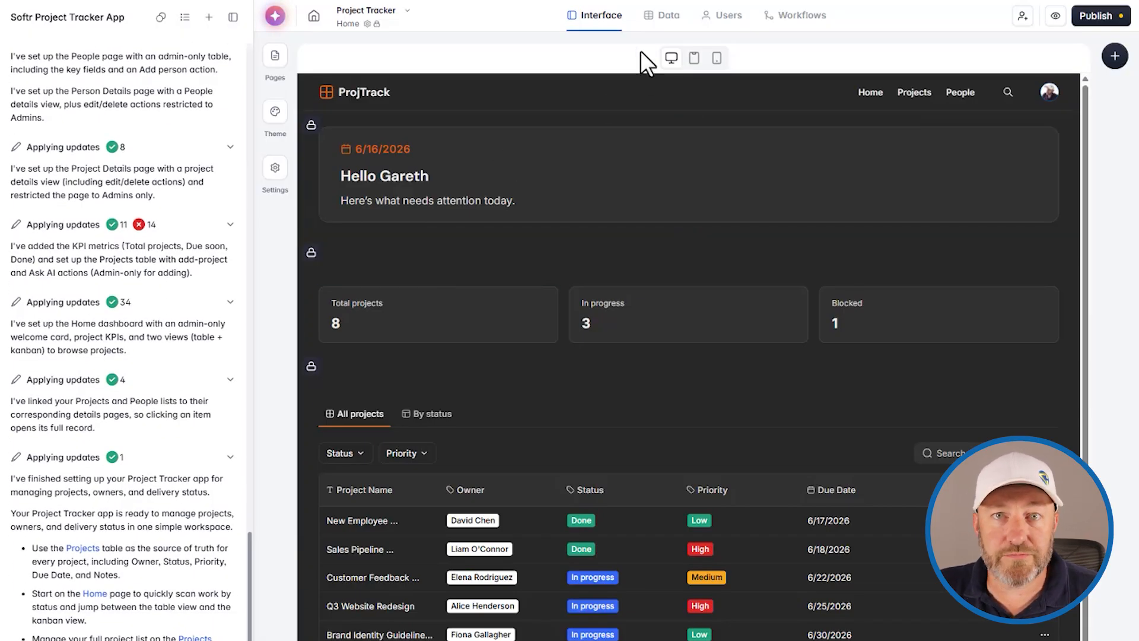
{"action": "left_click", "coordinate": [669, 18]}
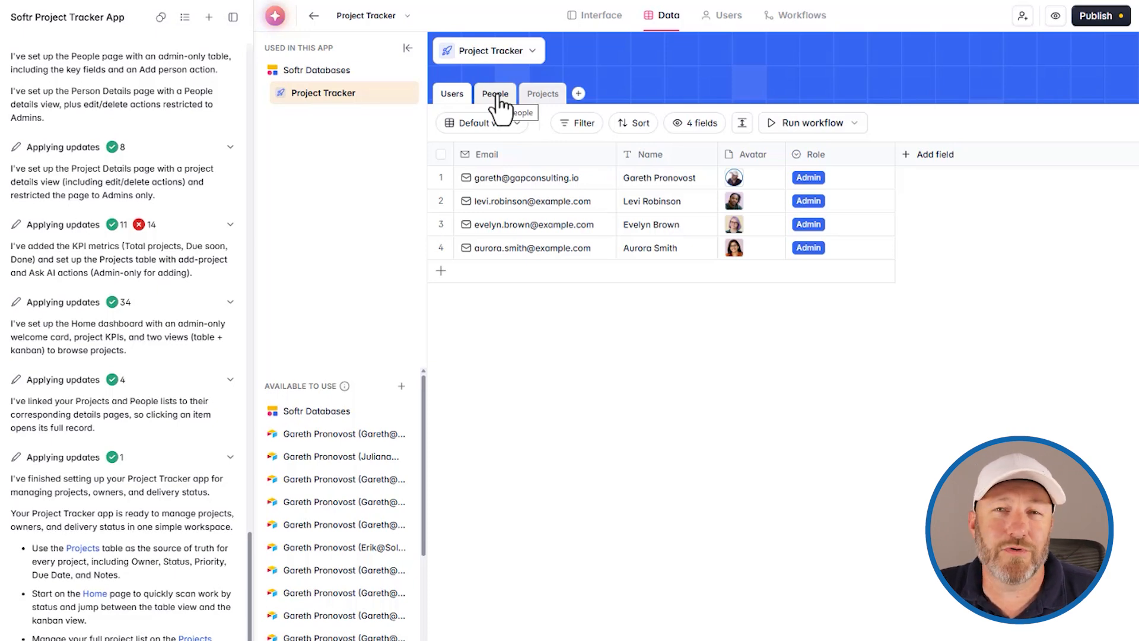
- Inspect the People and Projects tables and check that Owner links to People
{"action": "left_click", "coordinate": [497, 99]}
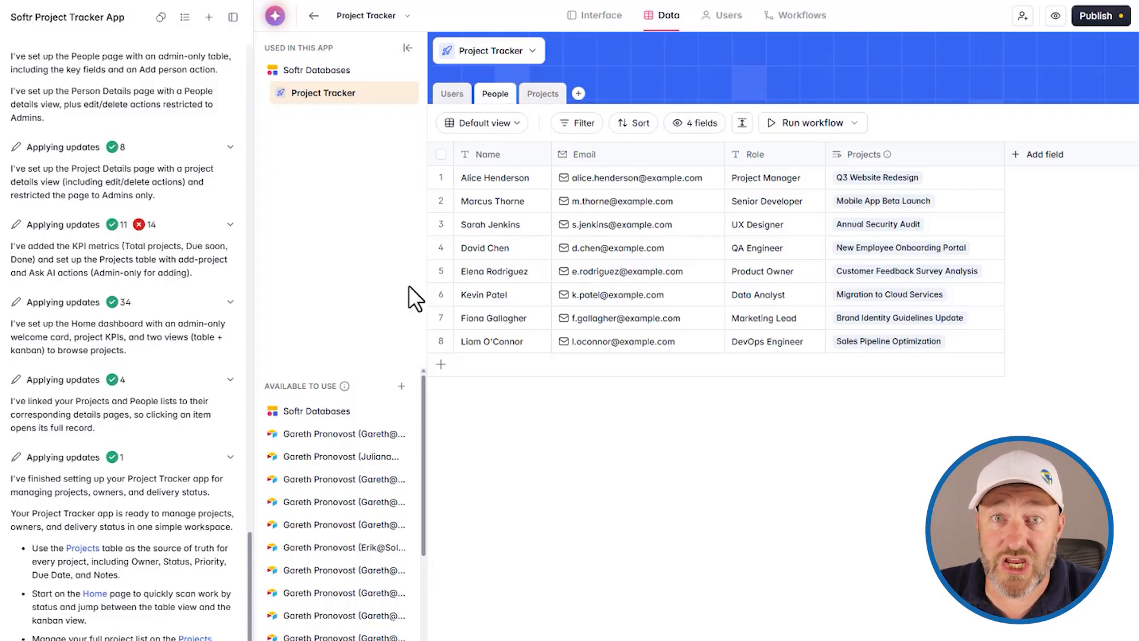
{"action": "left_click", "coordinate": [544, 95]}
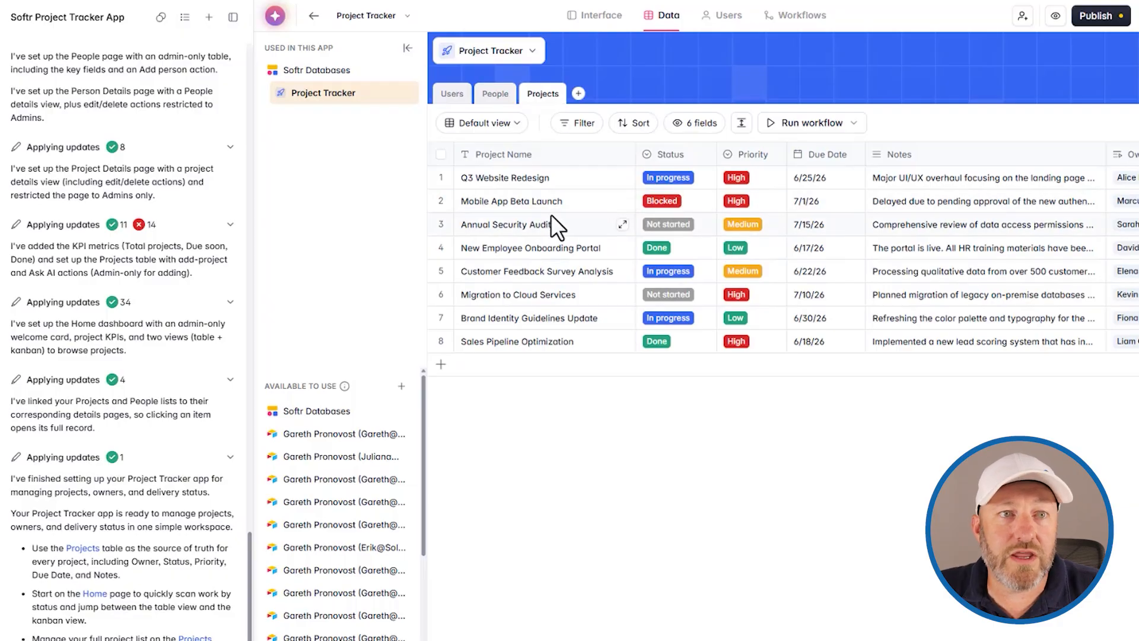
{"action": "scroll", "coordinate": [550, 223], "scroll_direction": "right", "scroll_amount": 3}
{"action": "scroll", "coordinate": [593, 255], "scroll_direction": "left", "scroll_amount": 3}
{"action": "scroll", "coordinate": [771, 237], "scroll_direction": "right", "scroll_amount": 3}
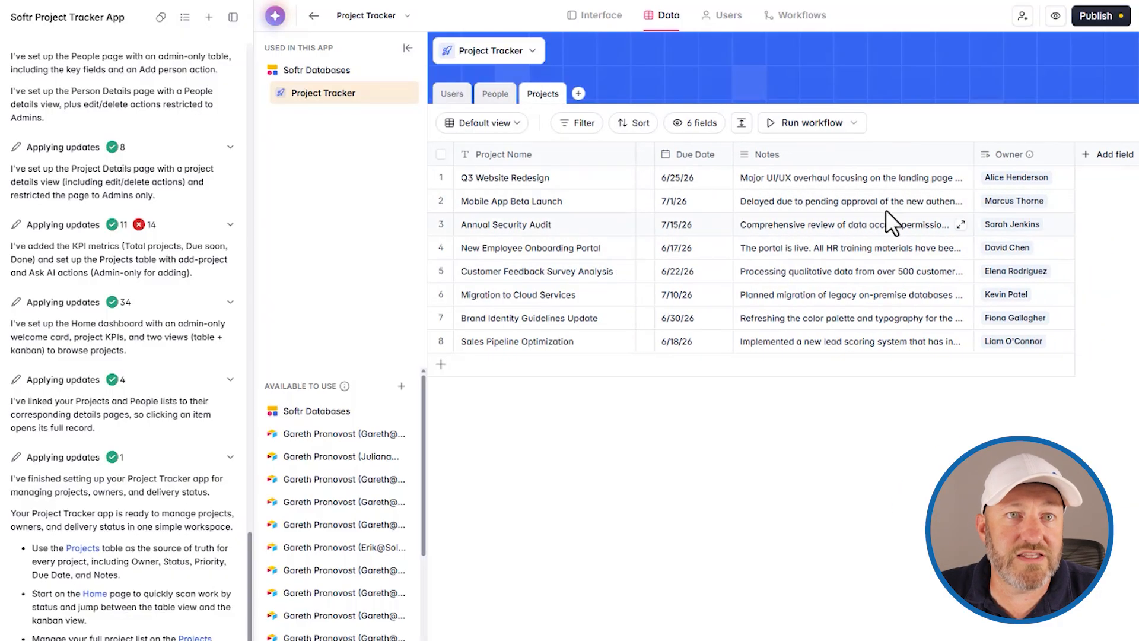
{"action": "left_click", "coordinate": [1009, 155]}
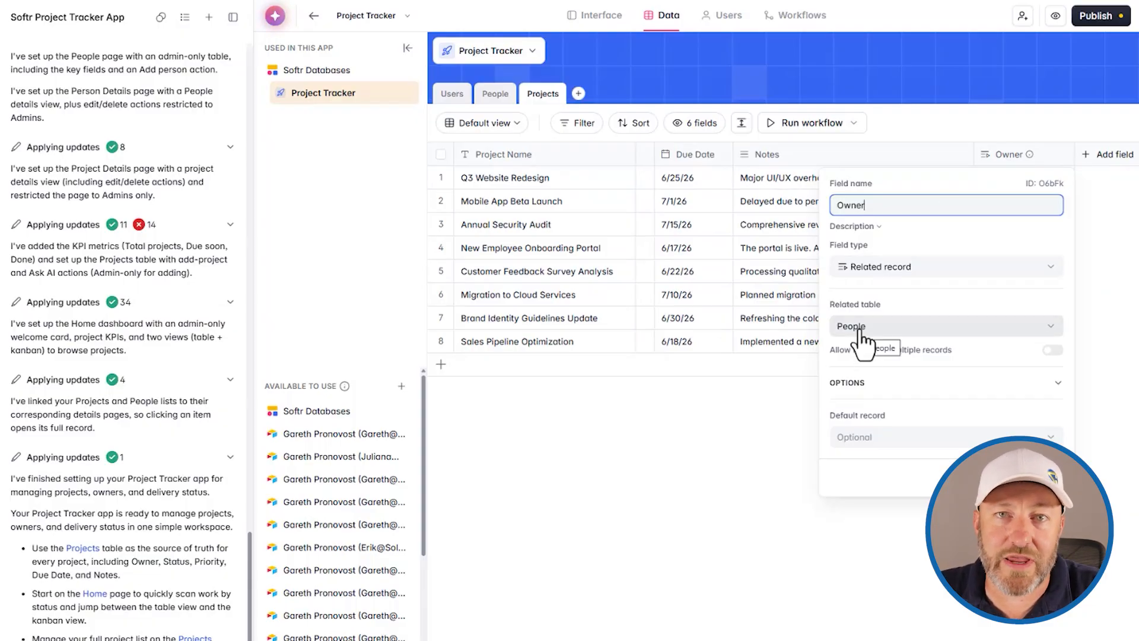
{"action": "left_click", "coordinate": [758, 217]}
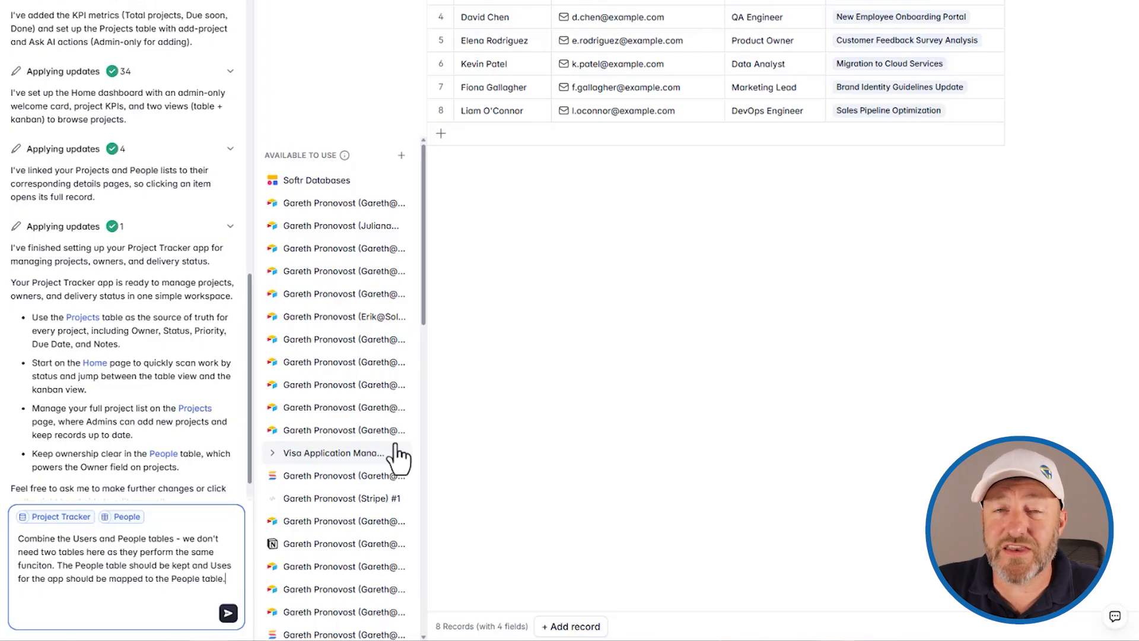
- Send the merge request, approve deleting the Users table, and view app users
{"action": "left_click", "coordinate": [227, 612]}
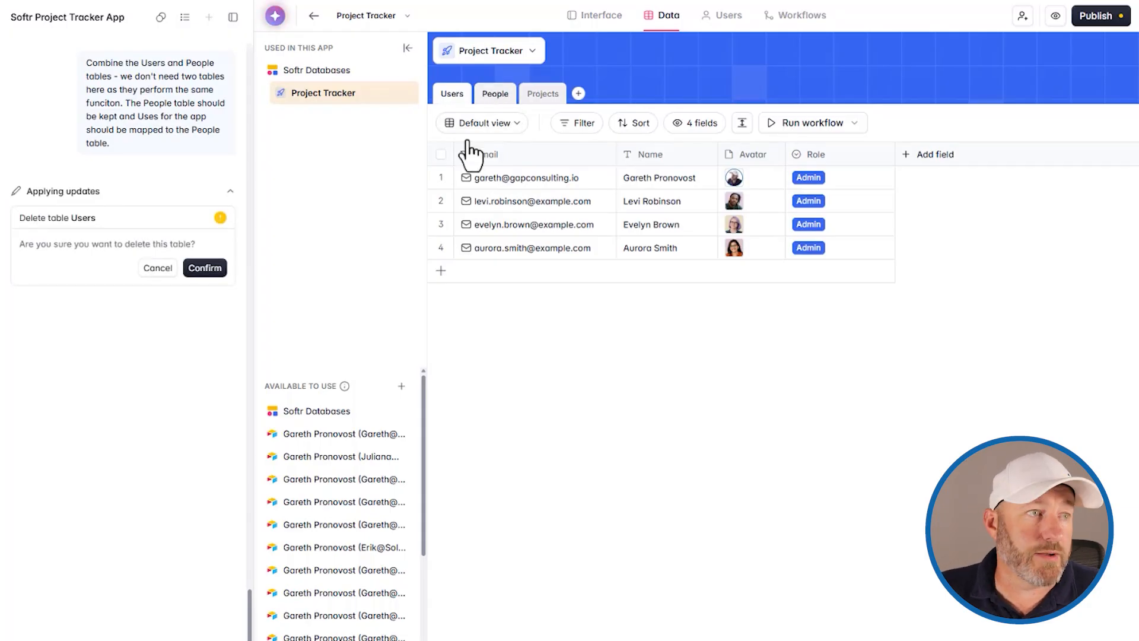
{"action": "left_click", "coordinate": [204, 270]}
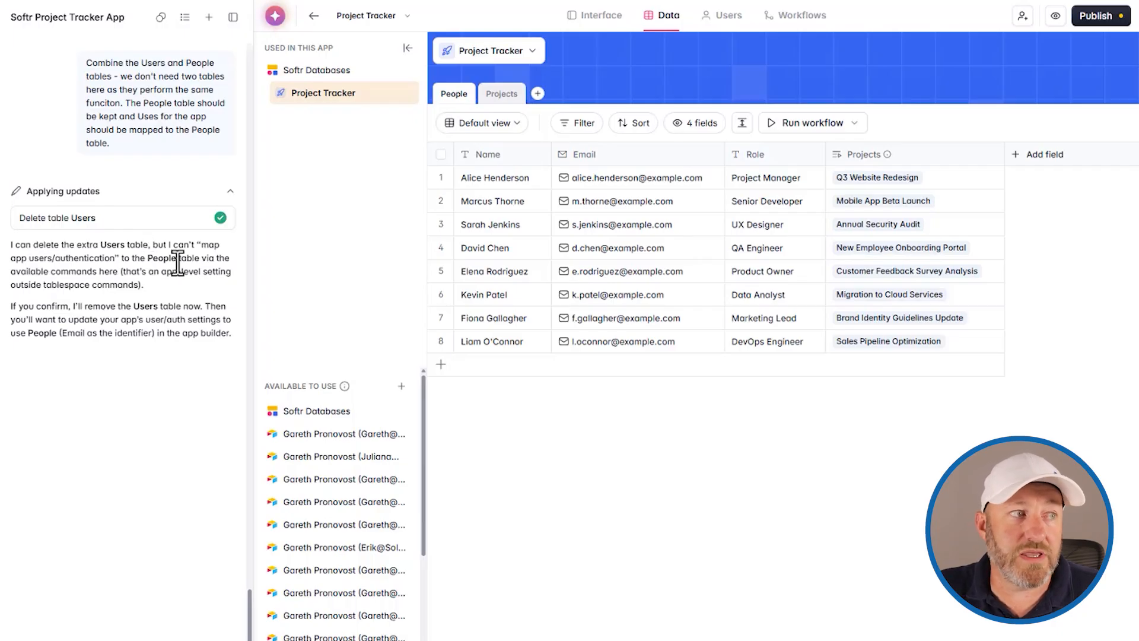
{"action": "left_click", "coordinate": [722, 17]}
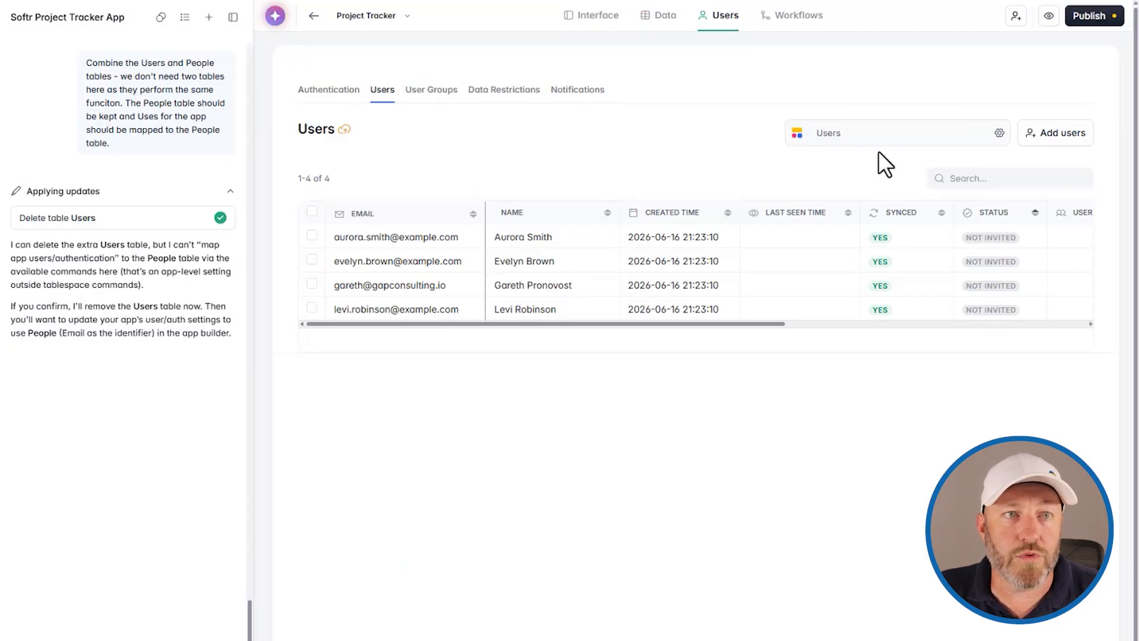
- Disconnect the current Users data source from the app's user settings
{"action": "left_click", "coordinate": [878, 140]}
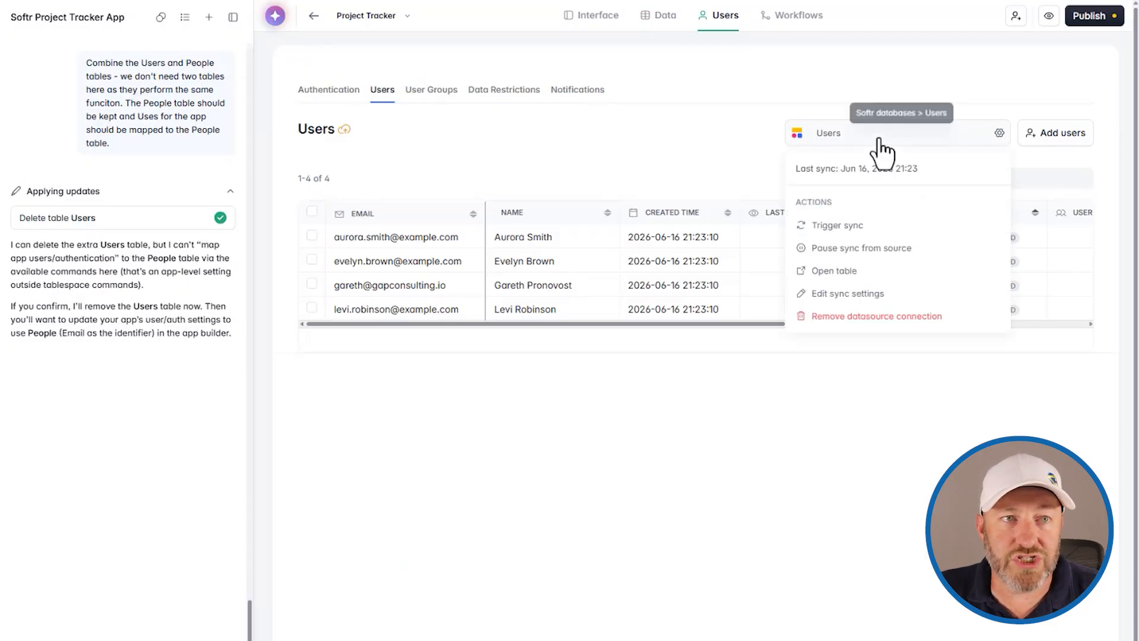
{"action": "left_click", "coordinate": [868, 321]}
{"action": "left_click", "coordinate": [680, 514]}
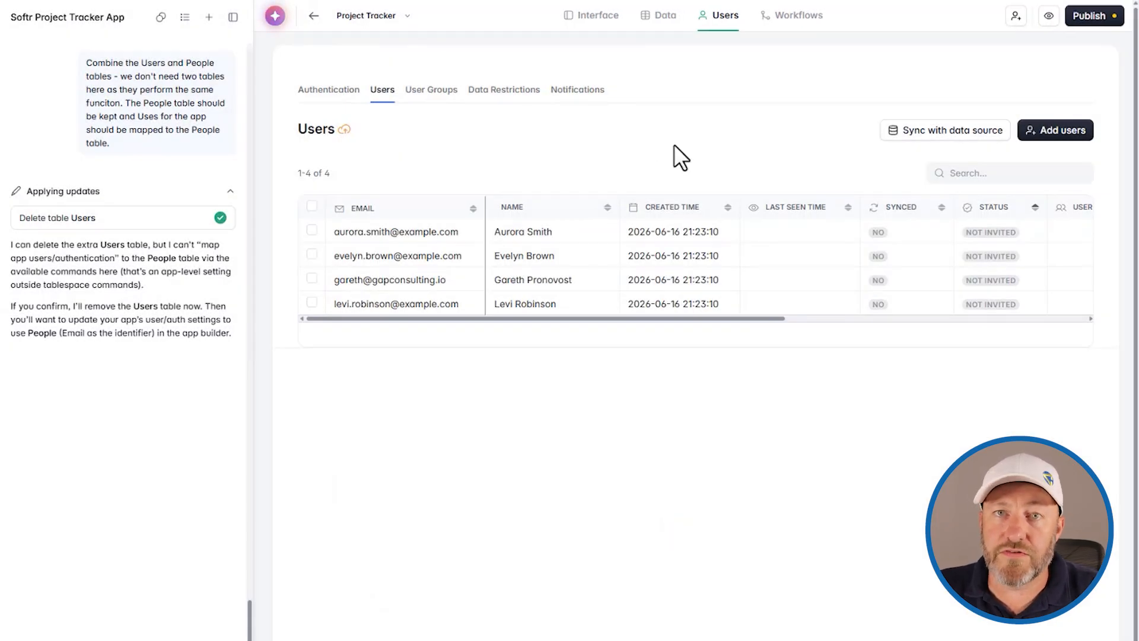
- Sync app users from Softr Databases > Project Tracker > People
{"action": "left_click", "coordinate": [945, 132]}
{"action": "left_click", "coordinate": [208, 251]}
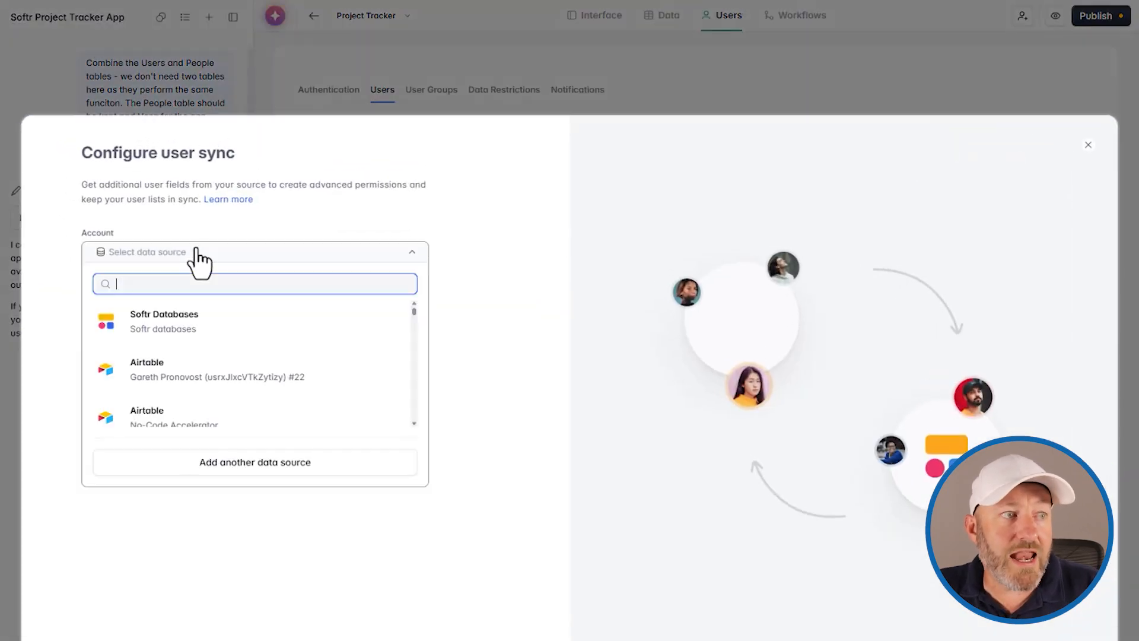
{"action": "left_click", "coordinate": [202, 322]}
{"action": "left_click", "coordinate": [199, 295]}
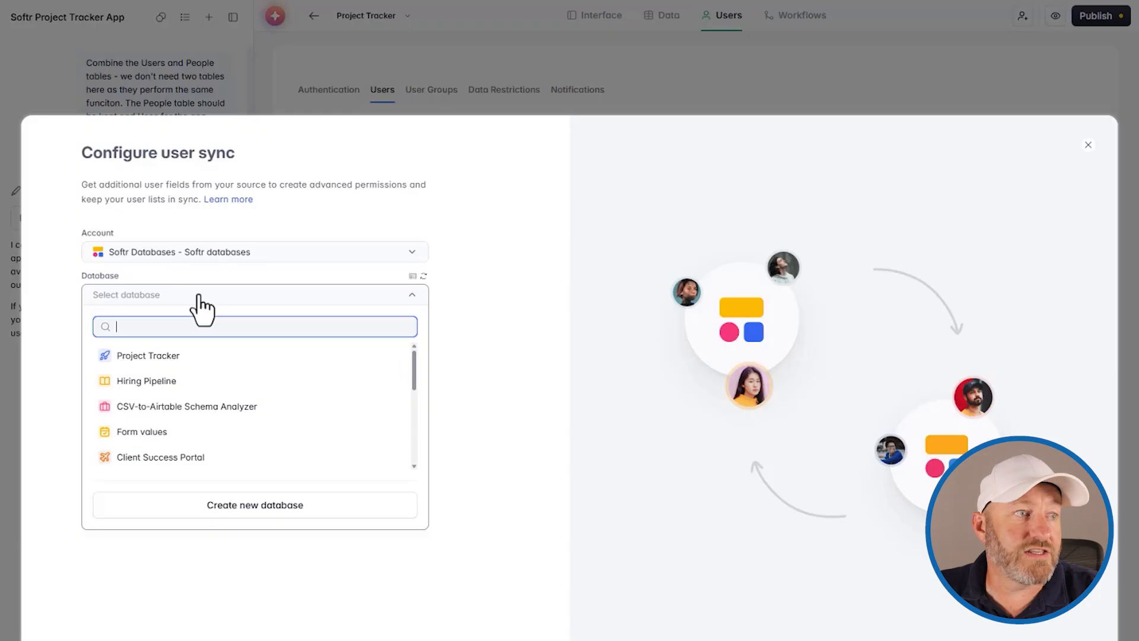
{"action": "left_click", "coordinate": [171, 356]}
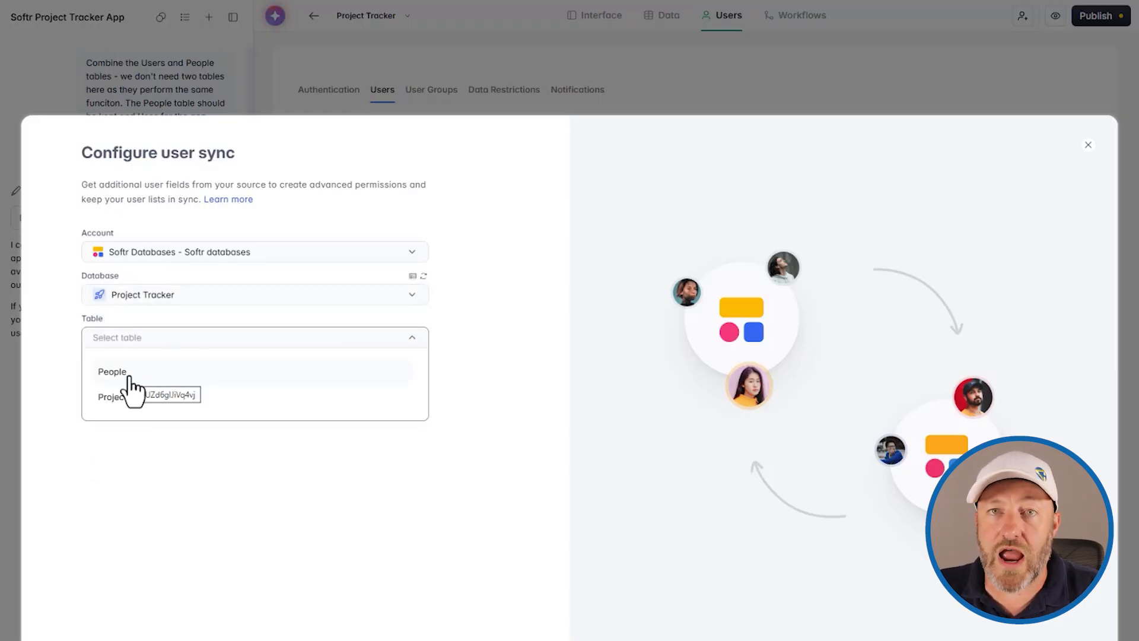
{"action": "left_click", "coordinate": [128, 377]}
- Map user email to Email and profile name to Name, then save and sync
{"action": "left_click", "coordinate": [174, 546]}
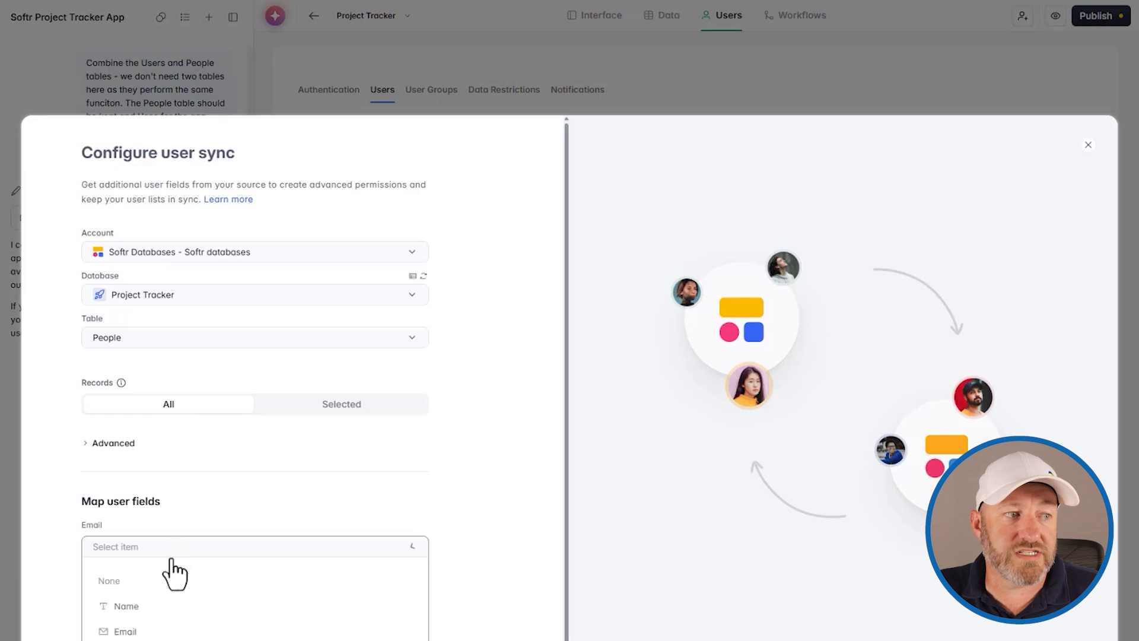
{"action": "left_click", "coordinate": [142, 629]}
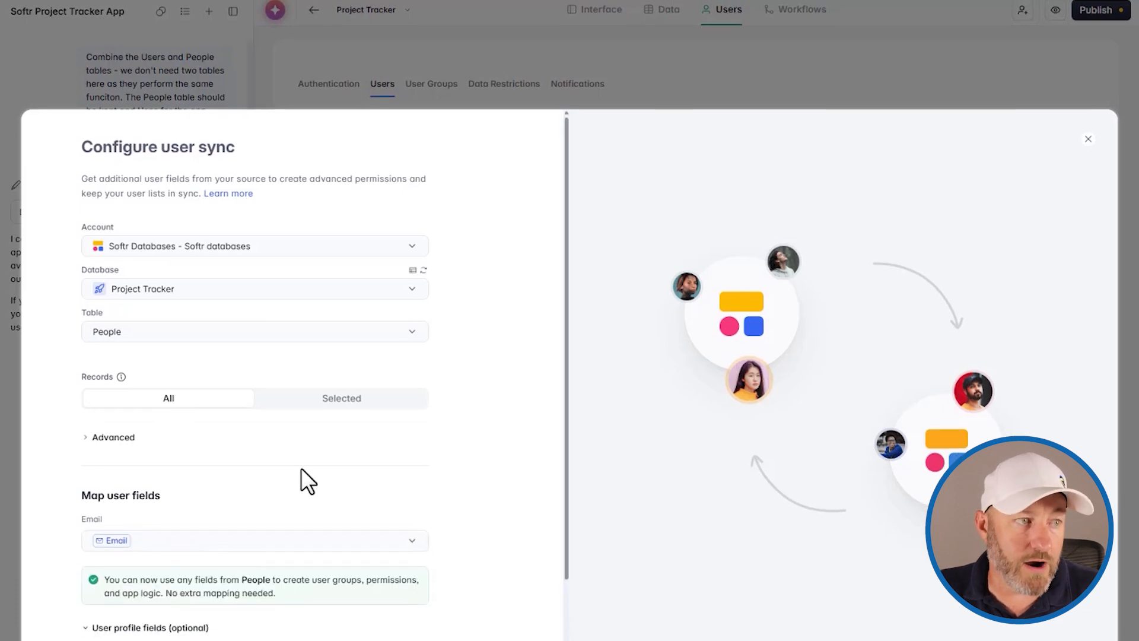
{"action": "scroll", "coordinate": [301, 470], "scroll_direction": "down", "scroll_amount": 3}
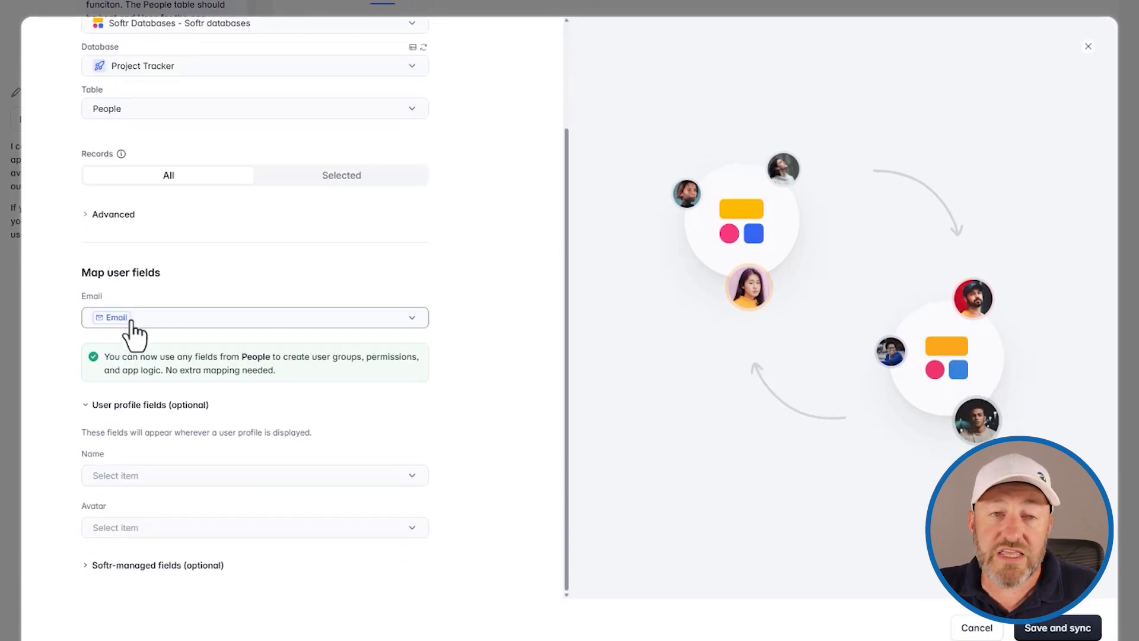
{"action": "left_click", "coordinate": [171, 476]}
{"action": "left_click", "coordinate": [147, 537]}
{"action": "left_click", "coordinate": [148, 537]}
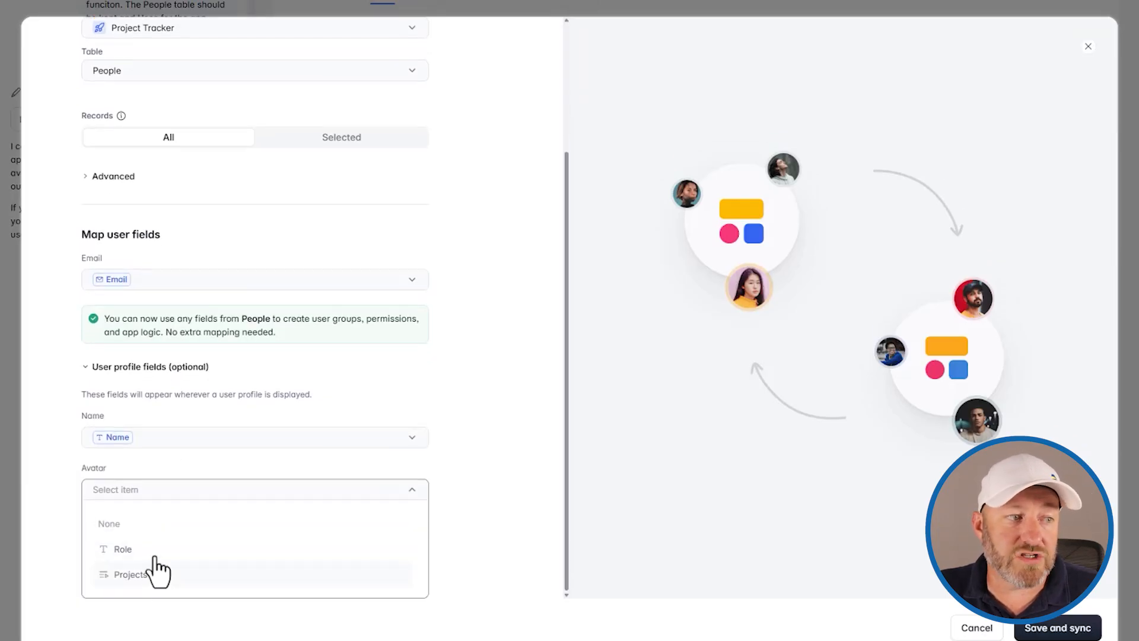
{"action": "left_click", "coordinate": [215, 461]}
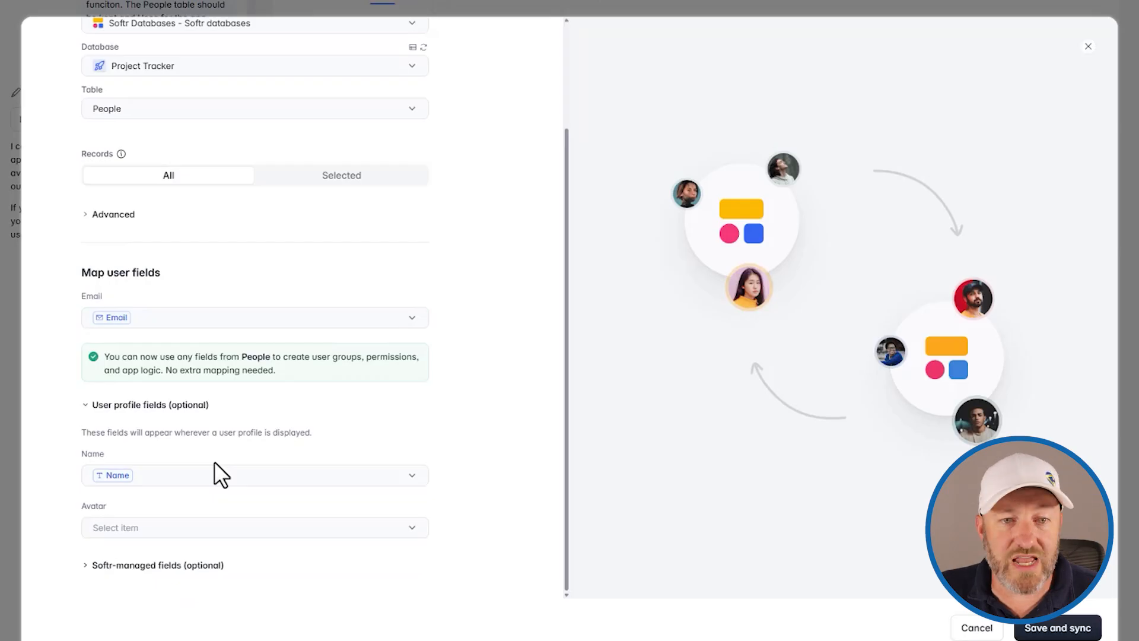
{"action": "left_click", "coordinate": [1044, 630]}
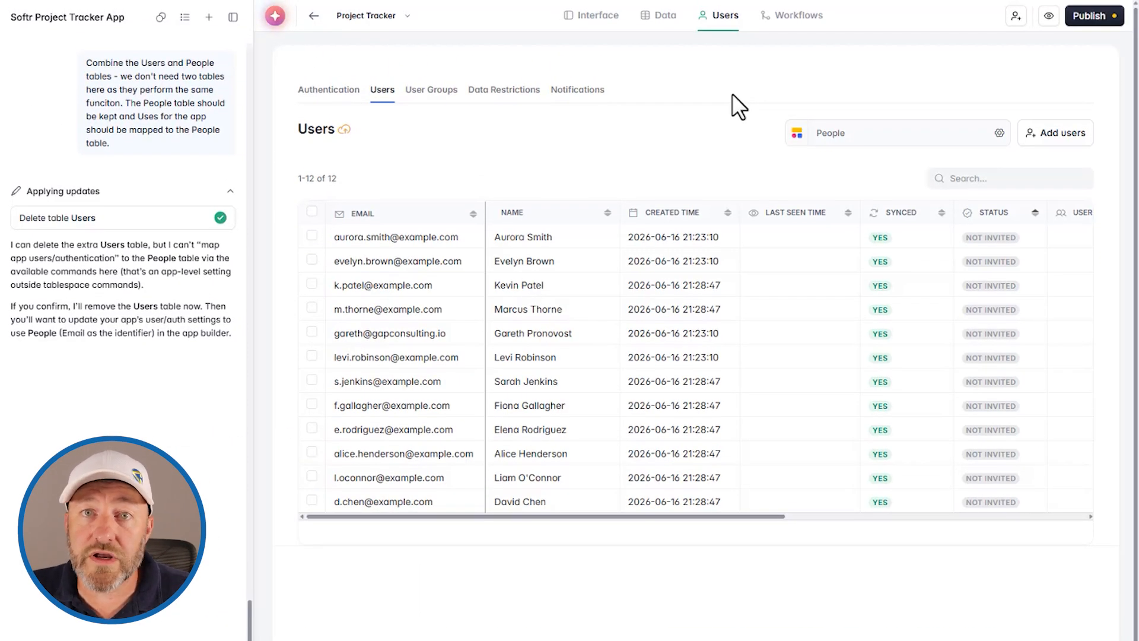
- Browse the Home, People and Project Details pages, then open the app's Workflows
{"action": "left_click", "coordinate": [603, 24]}
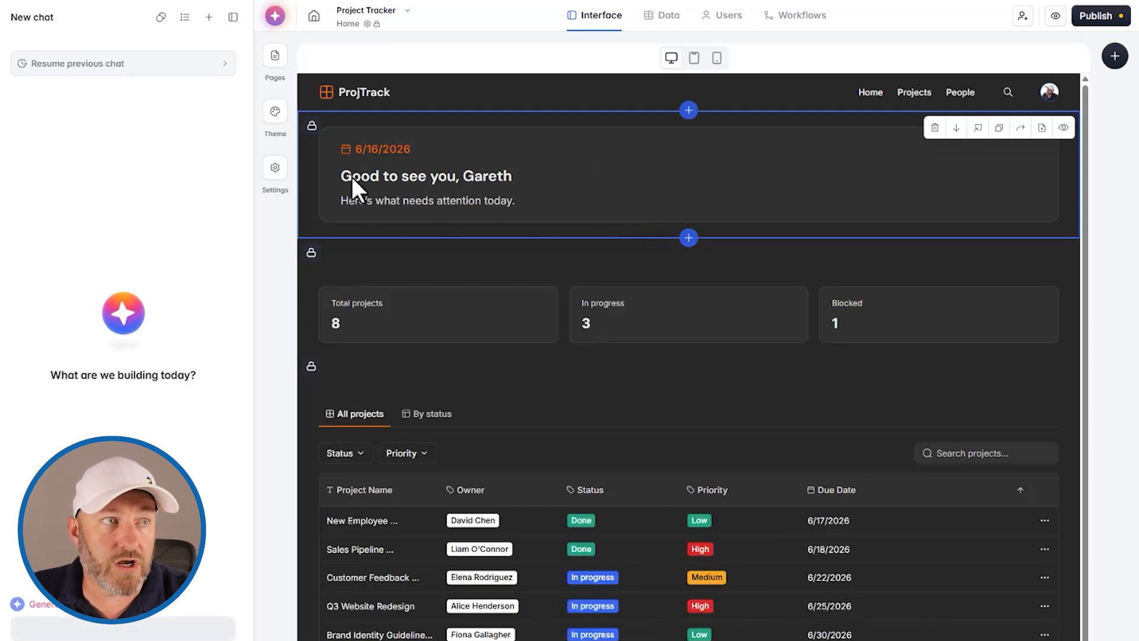
{"action": "left_click", "coordinate": [278, 59]}
{"action": "left_click", "coordinate": [654, 113]}
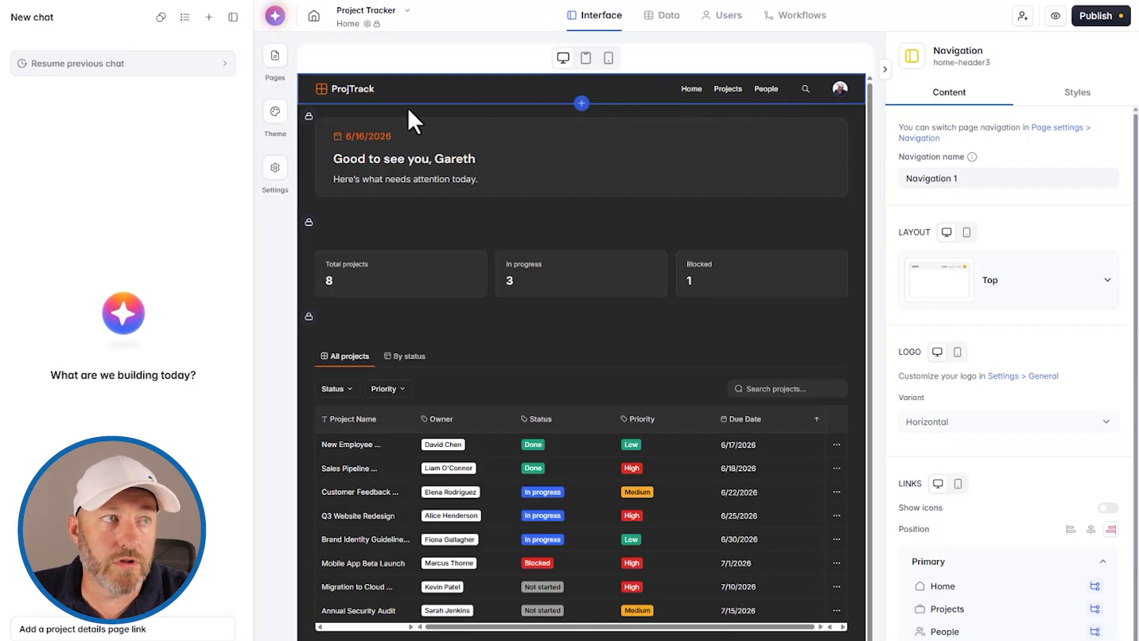
{"action": "left_click", "coordinate": [275, 59]}
{"action": "left_click", "coordinate": [339, 186]}
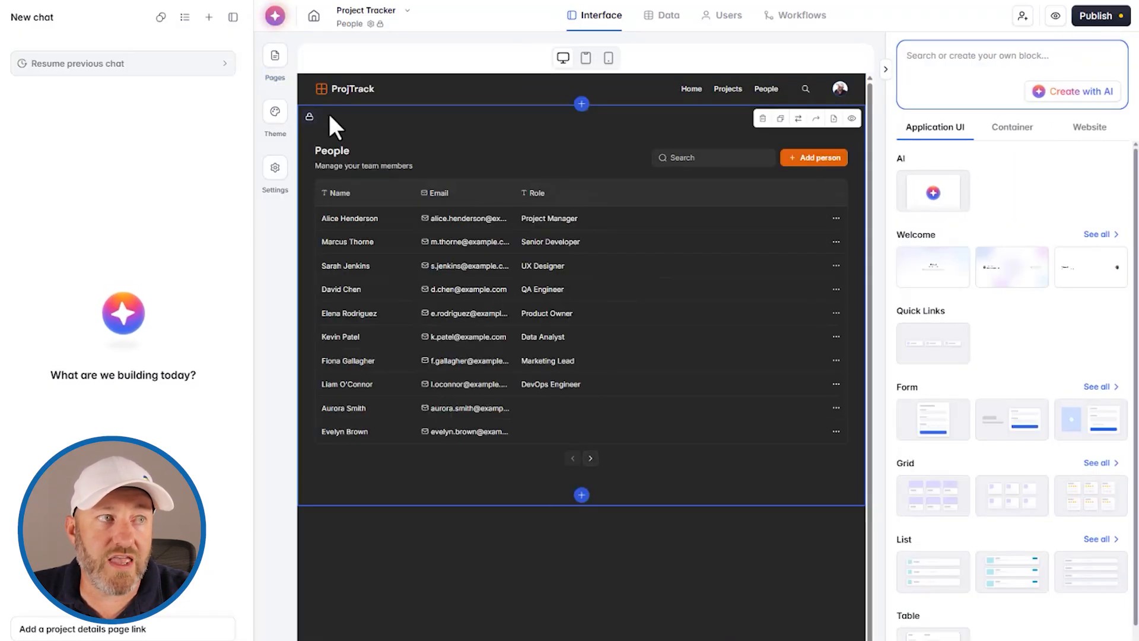
{"action": "left_click", "coordinate": [274, 59]}
{"action": "left_click", "coordinate": [351, 210]}
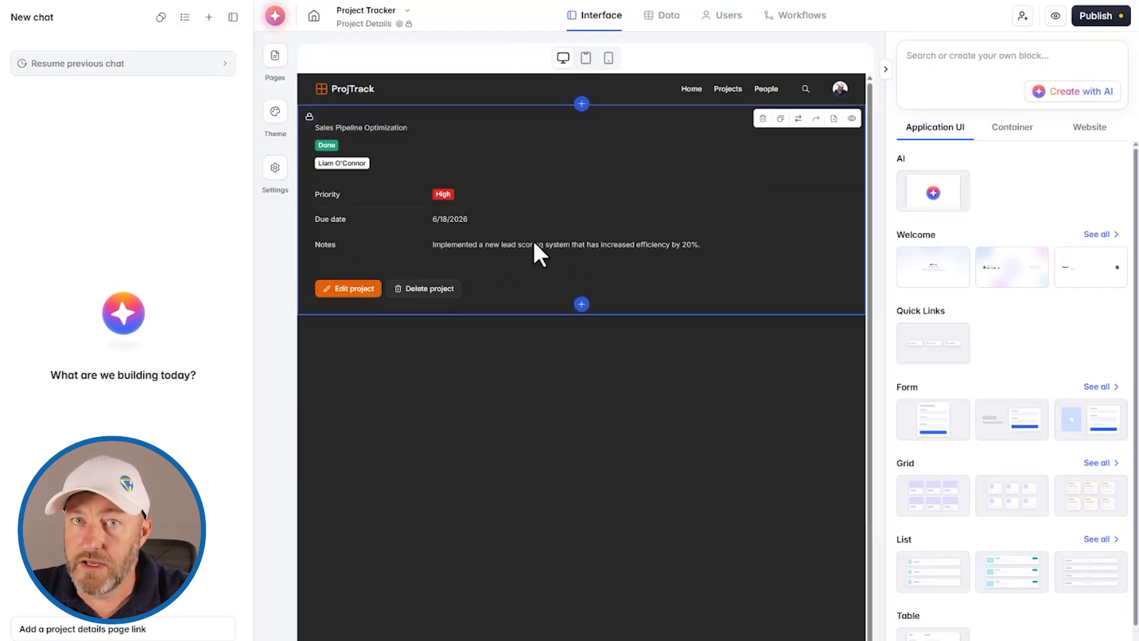
{"action": "left_click", "coordinate": [274, 57]}
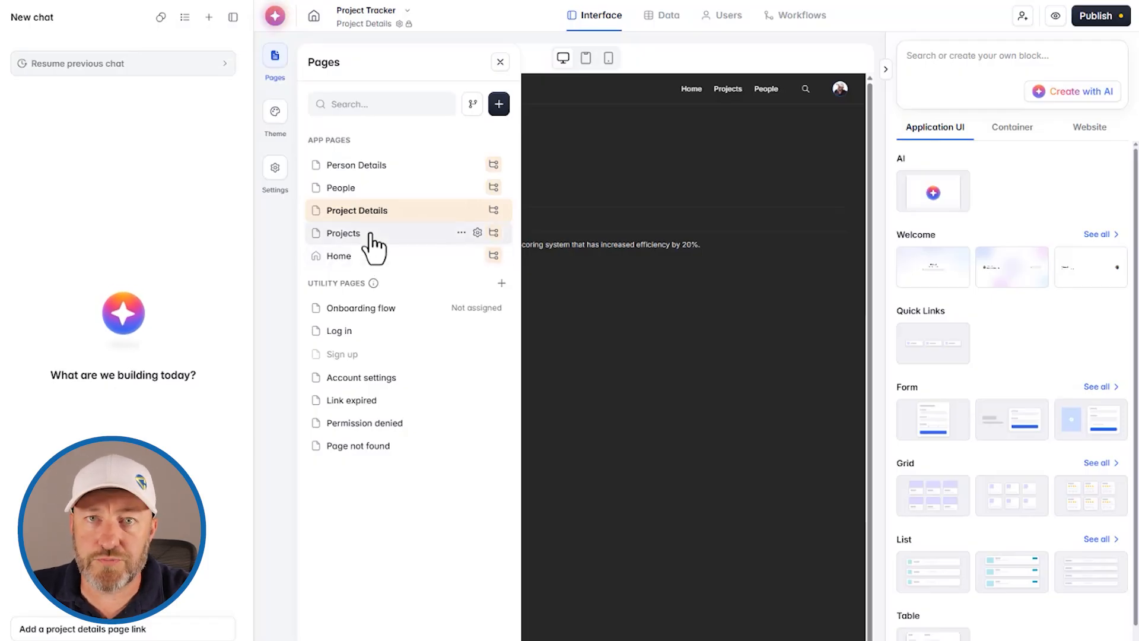
{"action": "left_click", "coordinate": [500, 61]}
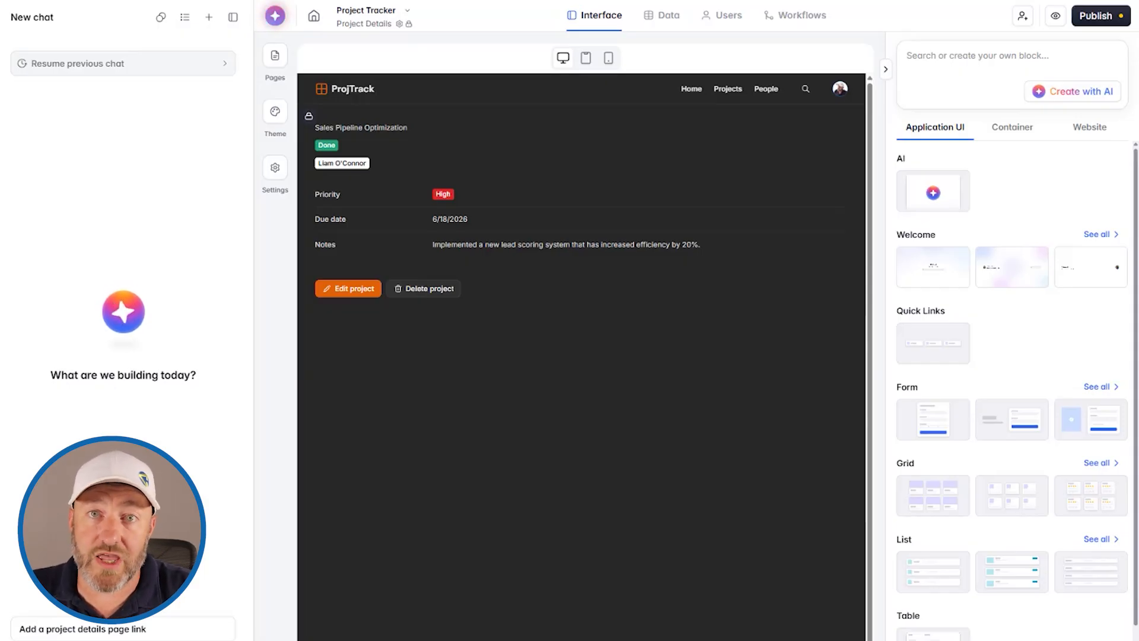
{"action": "left_click", "coordinate": [795, 14]}
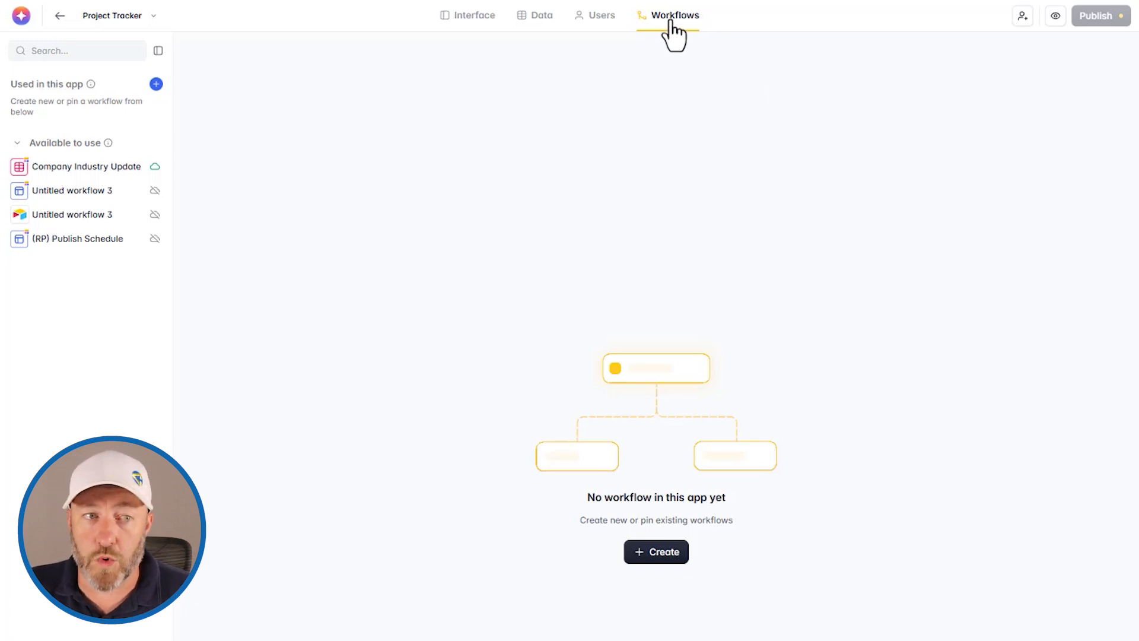
- Create a workflow triggered when a Softr Databases record meets conditions
{"action": "left_click", "coordinate": [662, 551]}
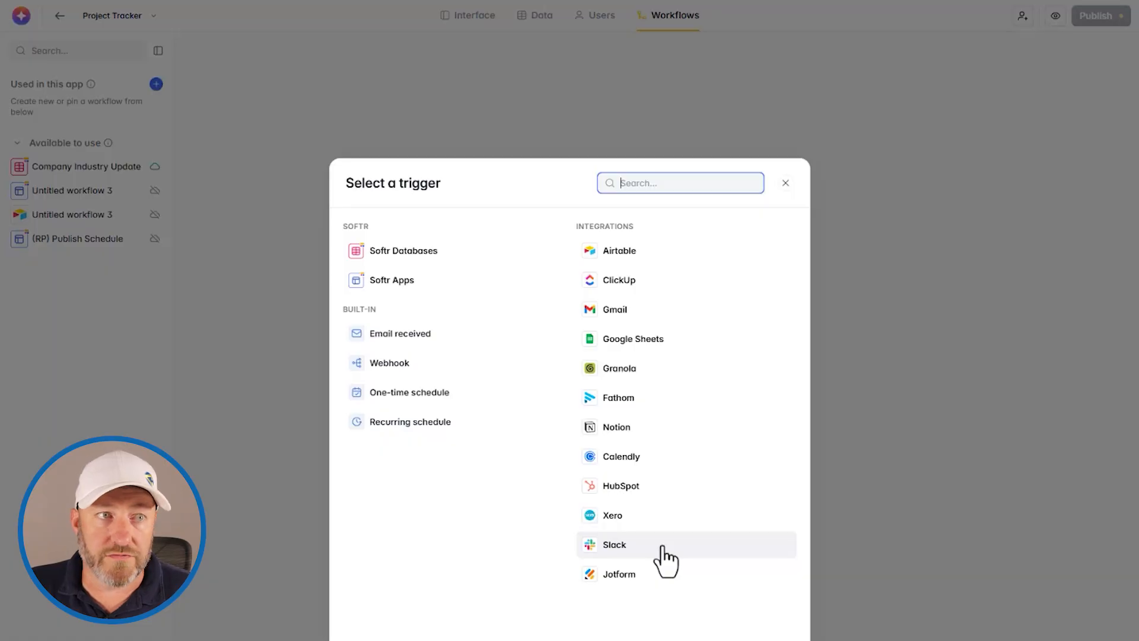
{"action": "left_click", "coordinate": [419, 261]}
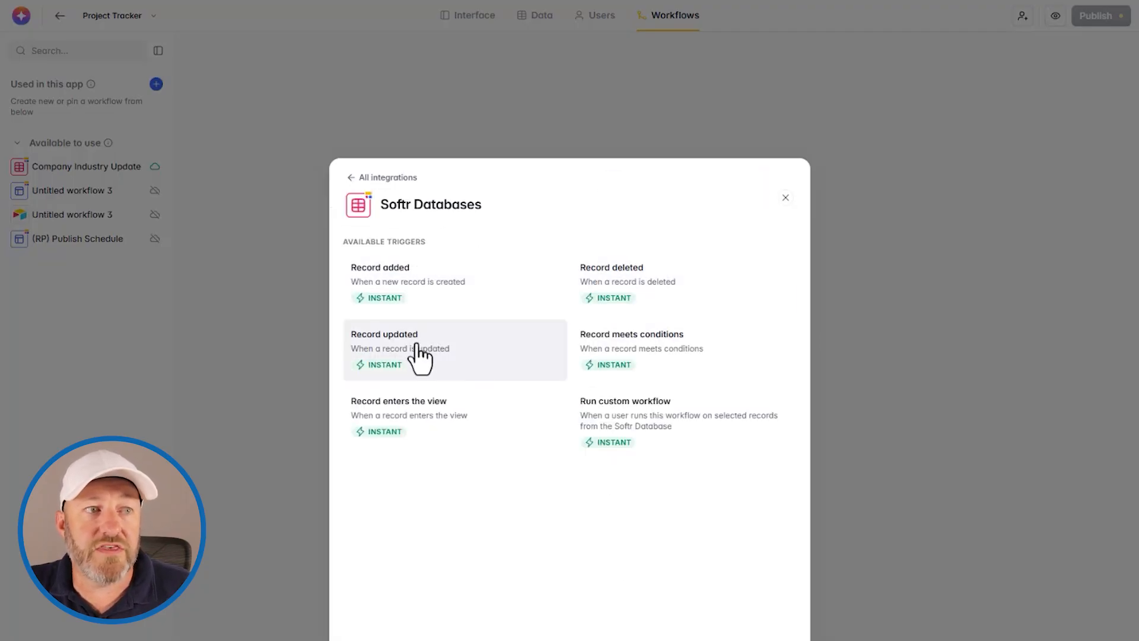
{"action": "left_click", "coordinate": [656, 358]}
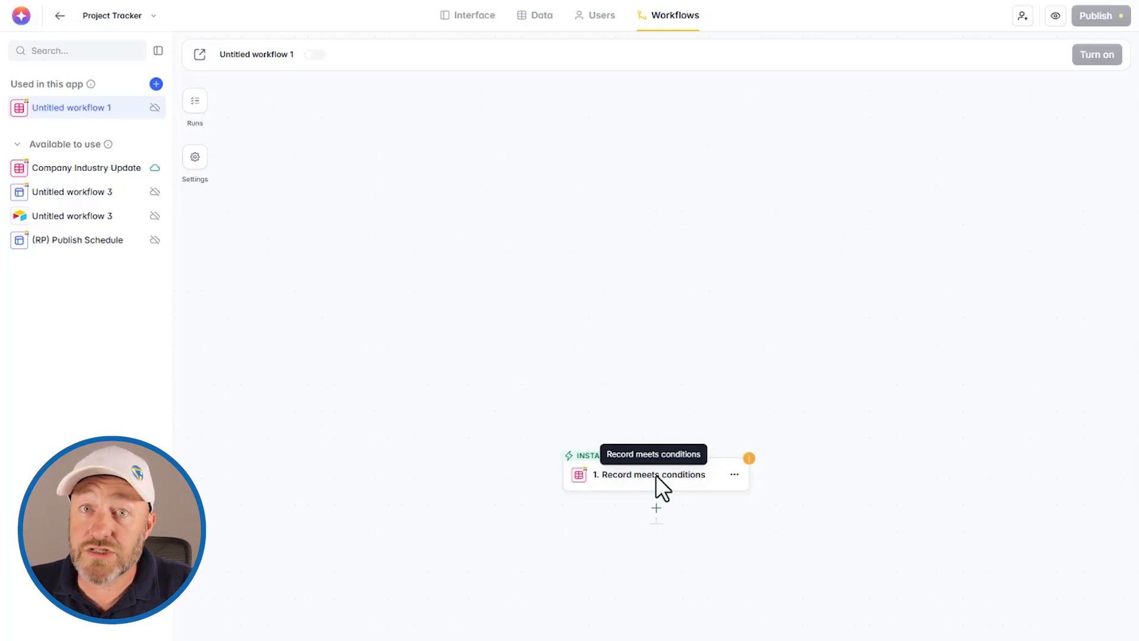
- Have the AI co-builder add an Assign Owner step setting a default Project Owner
{"action": "left_click", "coordinate": [21, 16]}
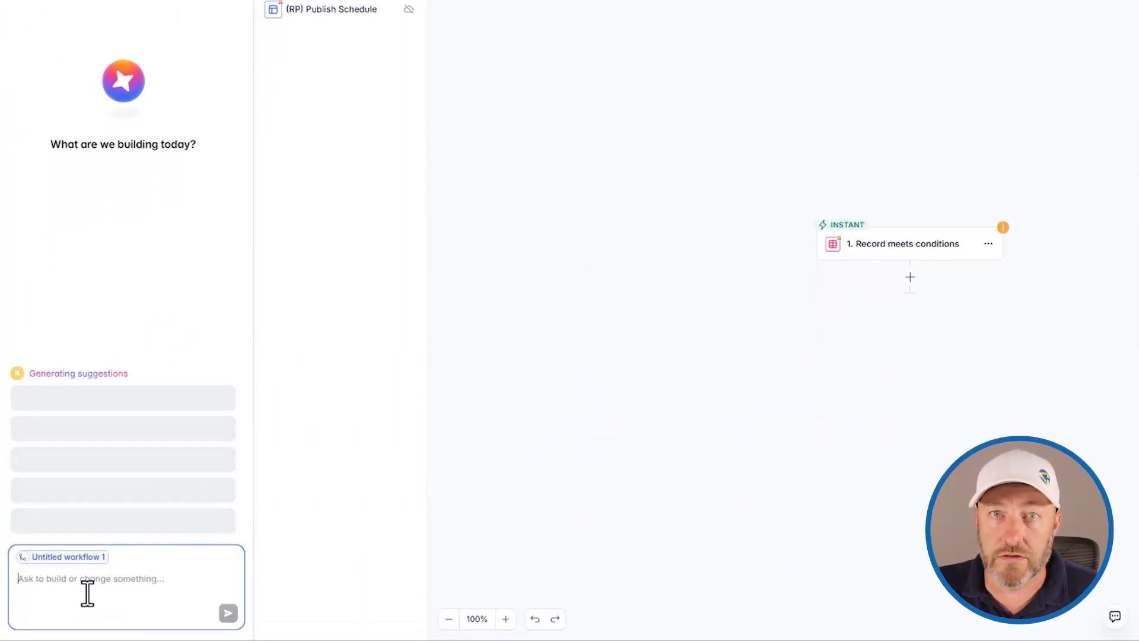
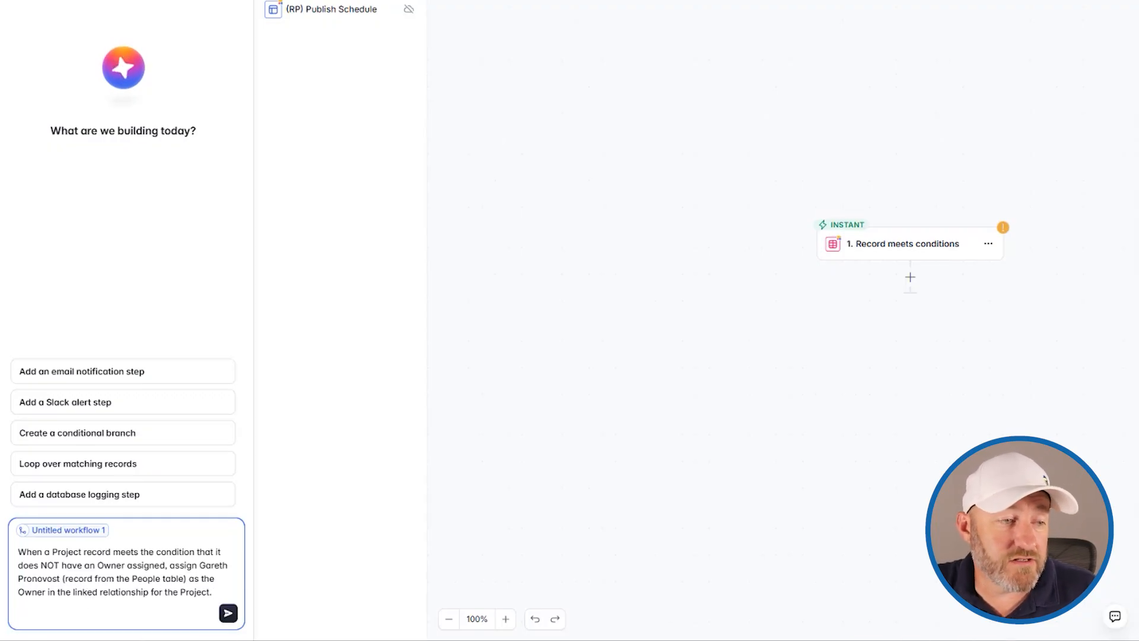
{"action": "left_click", "coordinate": [229, 613]}
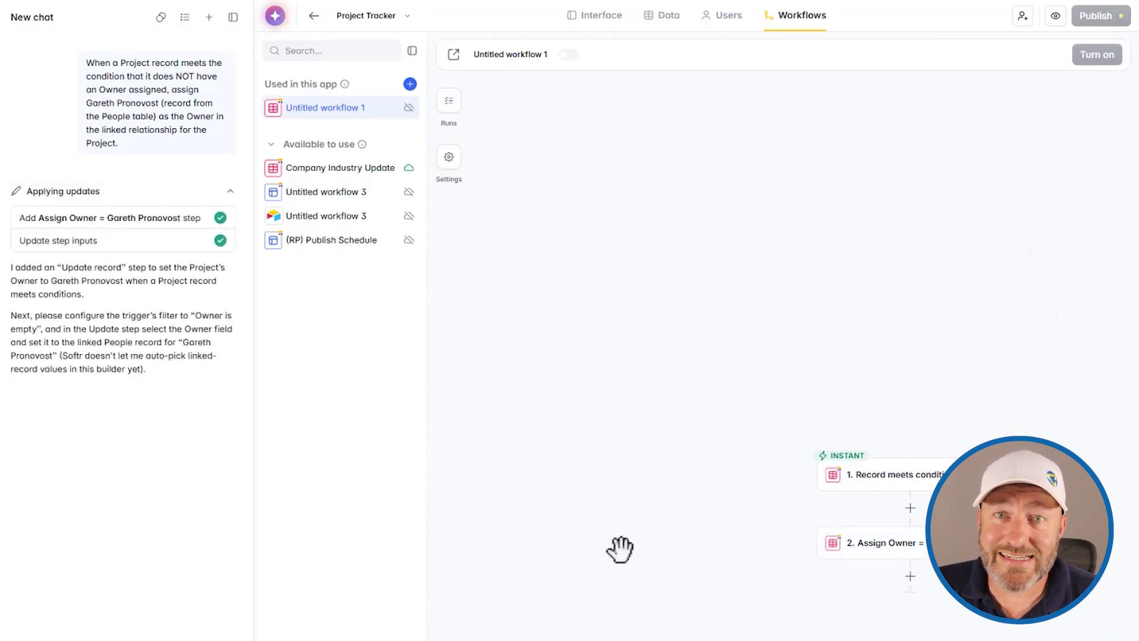
{"action": "left_click_drag", "start_coordinate": [662, 506], "coordinate": [517, 450]}
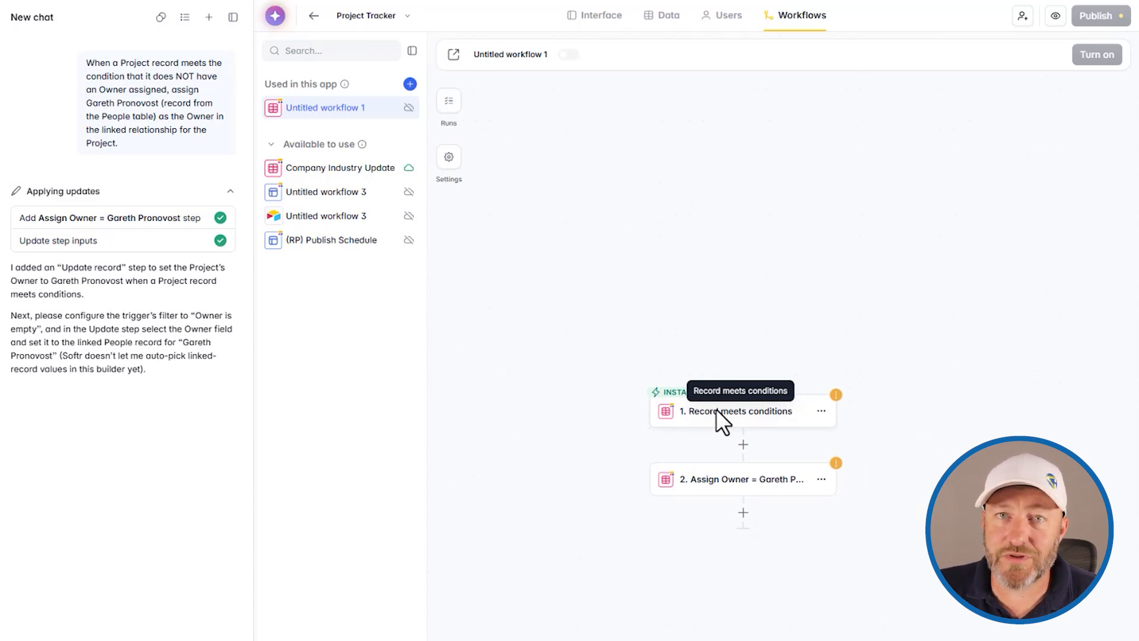
- Point the trigger at Project Tracker's Projects table with the condition Owner is empty
{"action": "left_click", "coordinate": [784, 411]}
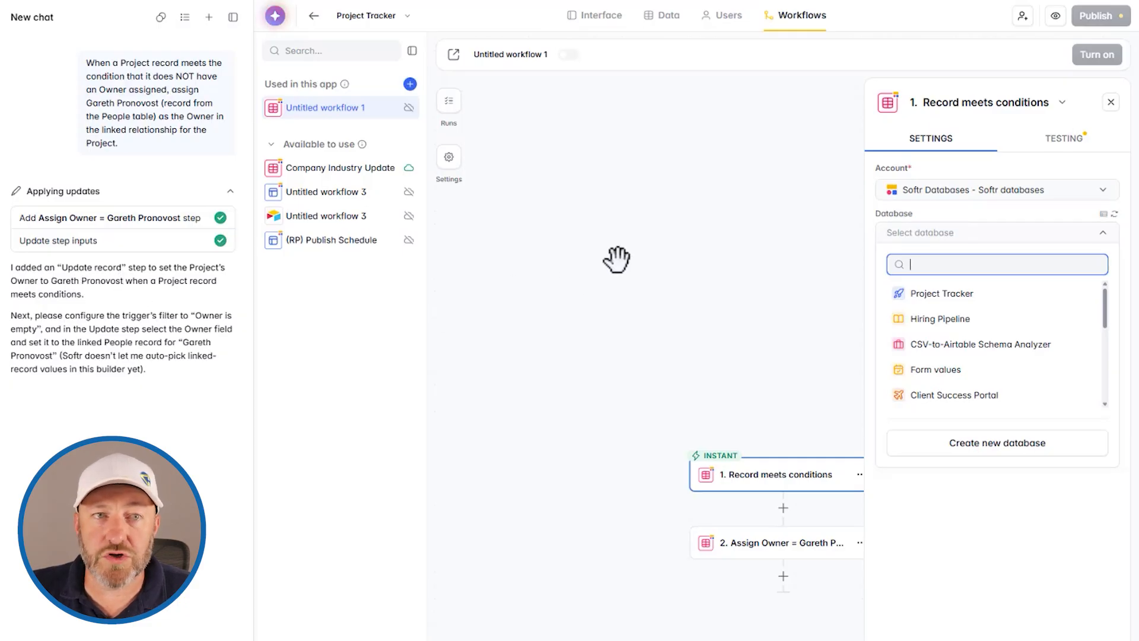
{"action": "left_click", "coordinate": [930, 294]}
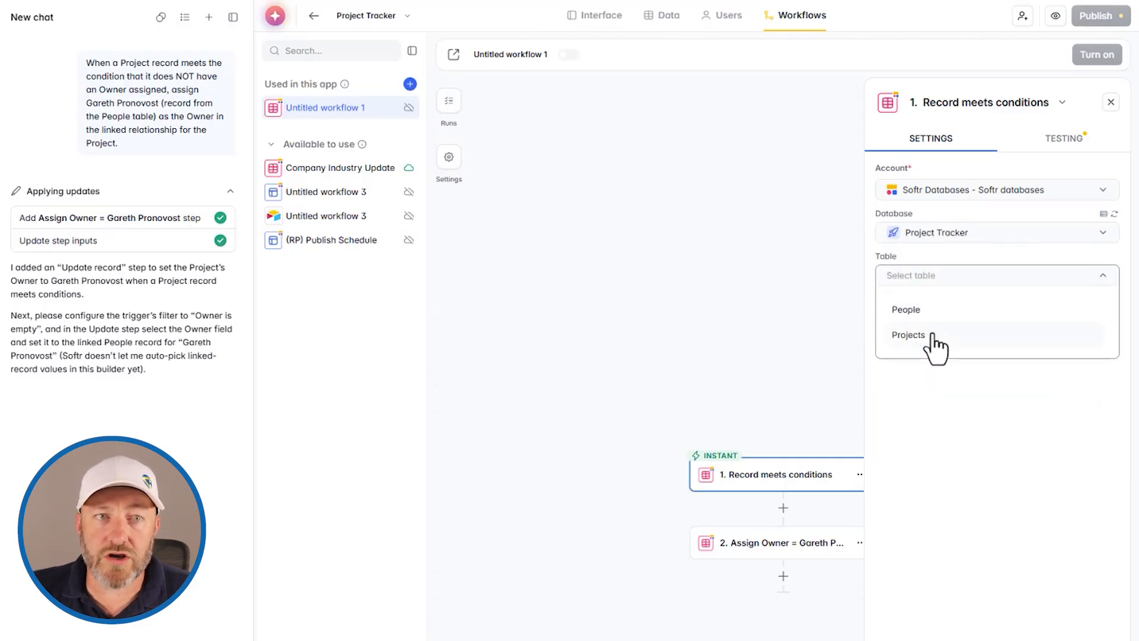
{"action": "left_click", "coordinate": [932, 335]}
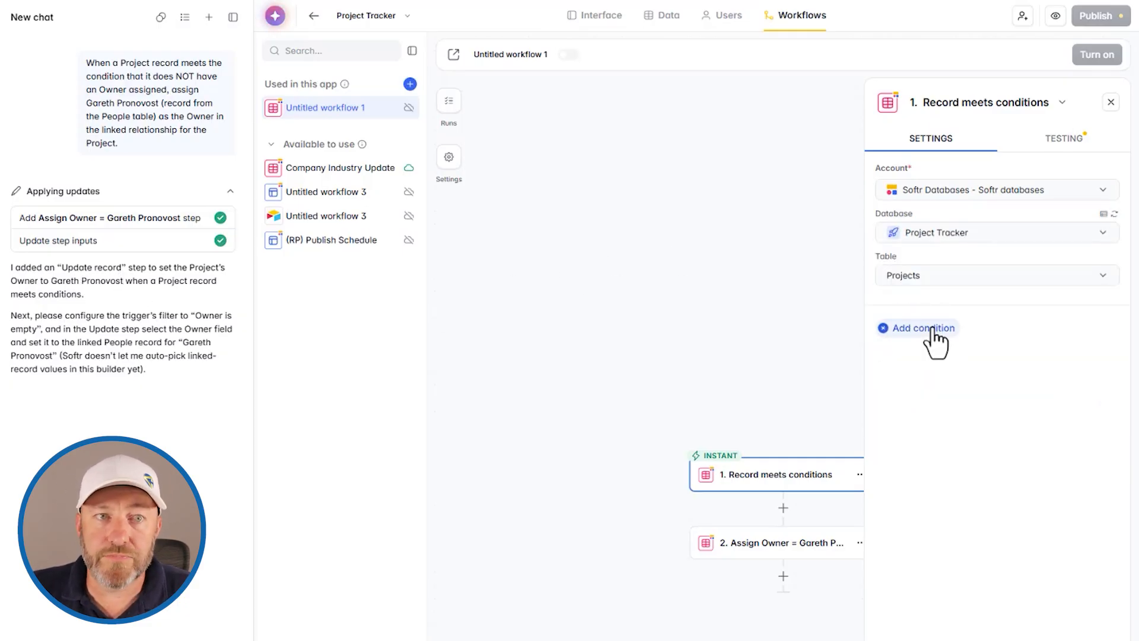
{"action": "left_click", "coordinate": [933, 331]}
{"action": "left_click", "coordinate": [845, 384]}
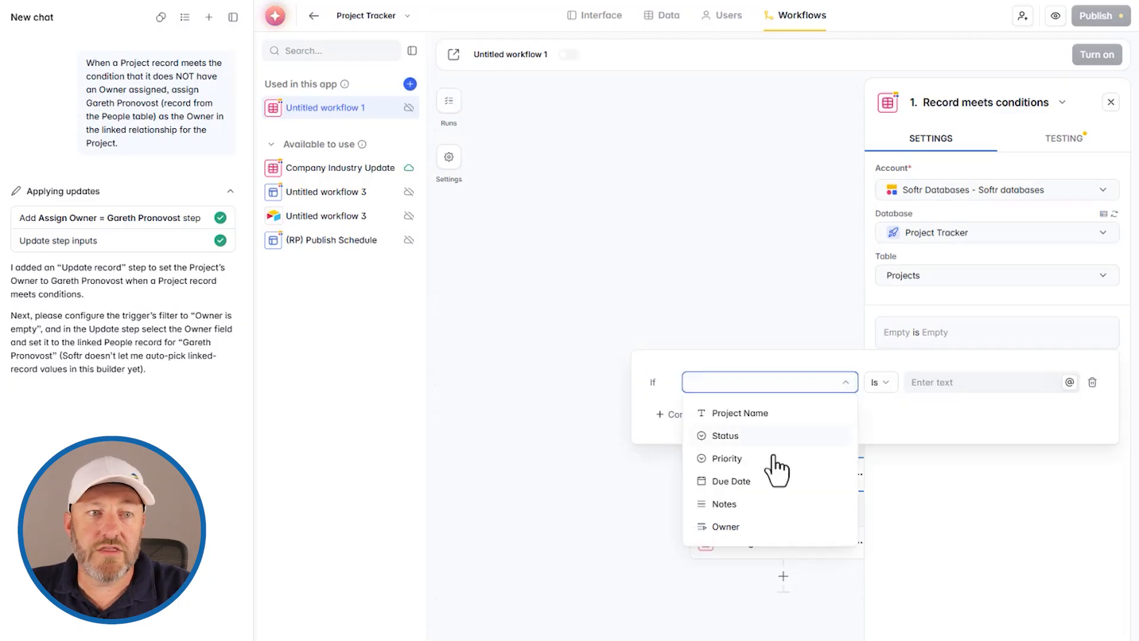
{"action": "left_click", "coordinate": [736, 527]}
{"action": "left_click", "coordinate": [877, 382]}
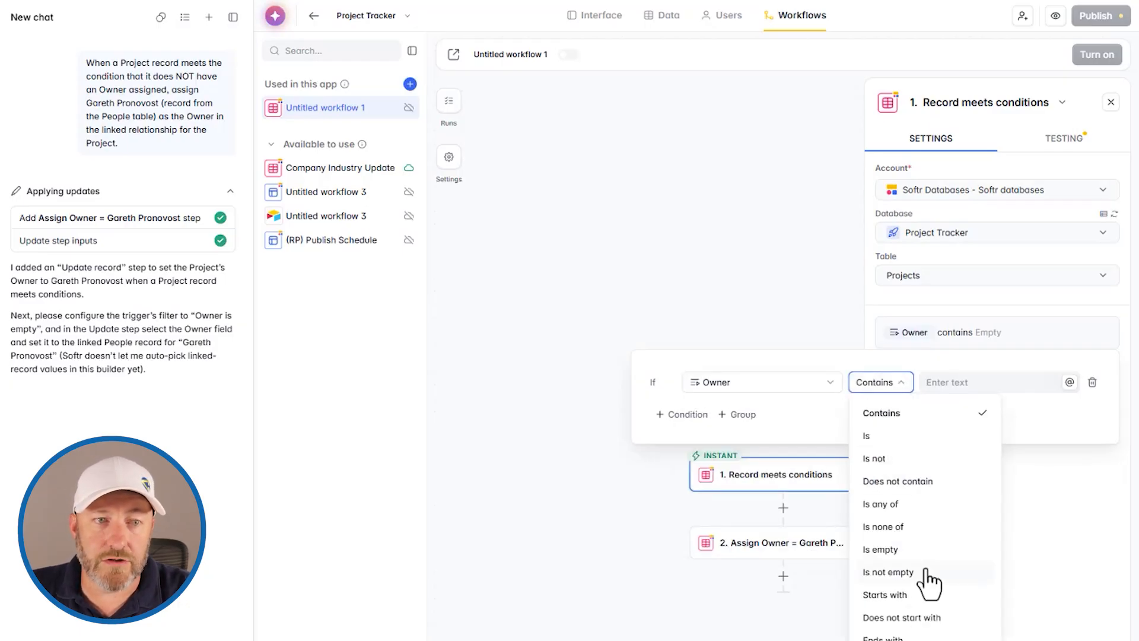
{"action": "left_click", "coordinate": [887, 550]}
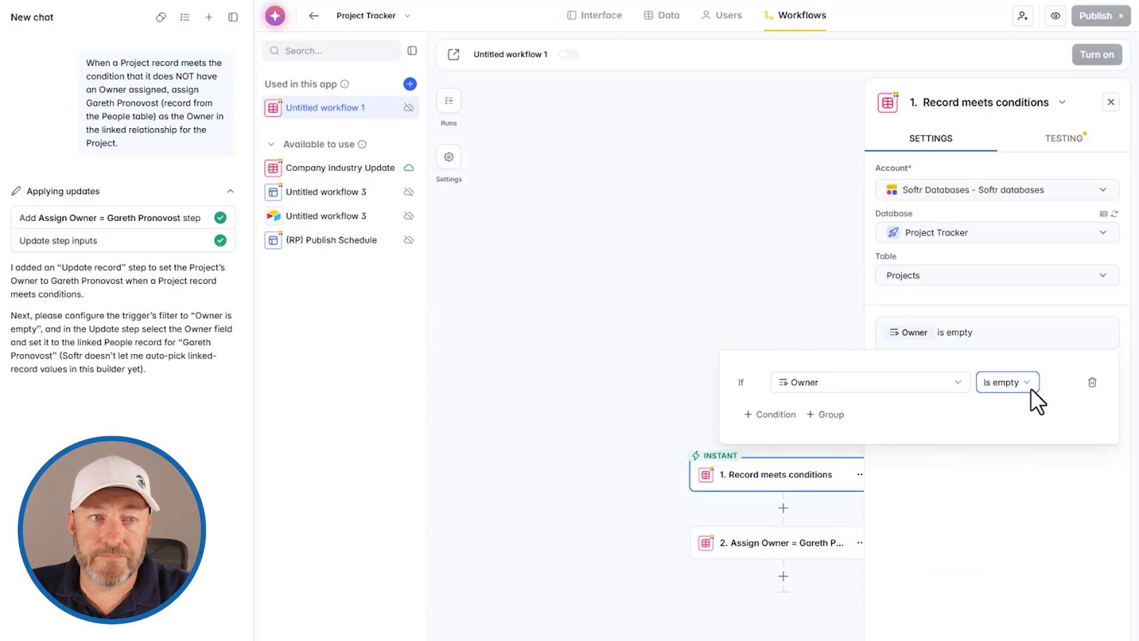
{"action": "left_click", "coordinate": [968, 478]}
- Test the trigger, which reports that no matching record was found
{"action": "left_click", "coordinate": [1063, 140]}
{"action": "left_click", "coordinate": [990, 194]}
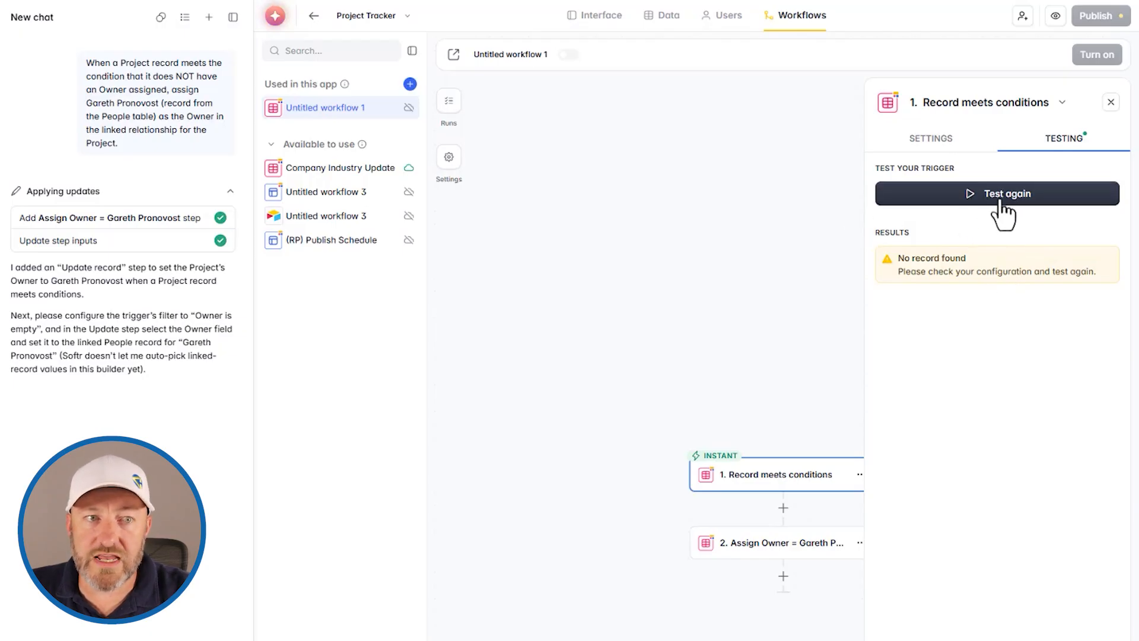
{"action": "scroll", "coordinate": [803, 605], "scroll_direction": "right", "scroll_amount": 2}
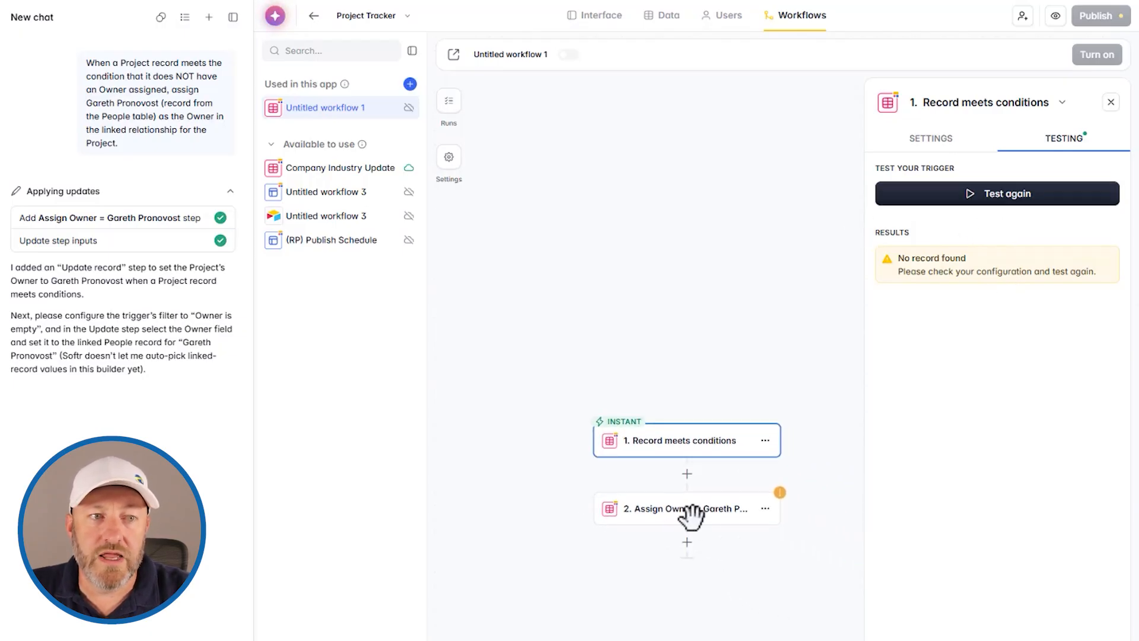
{"action": "left_click", "coordinate": [686, 508]}
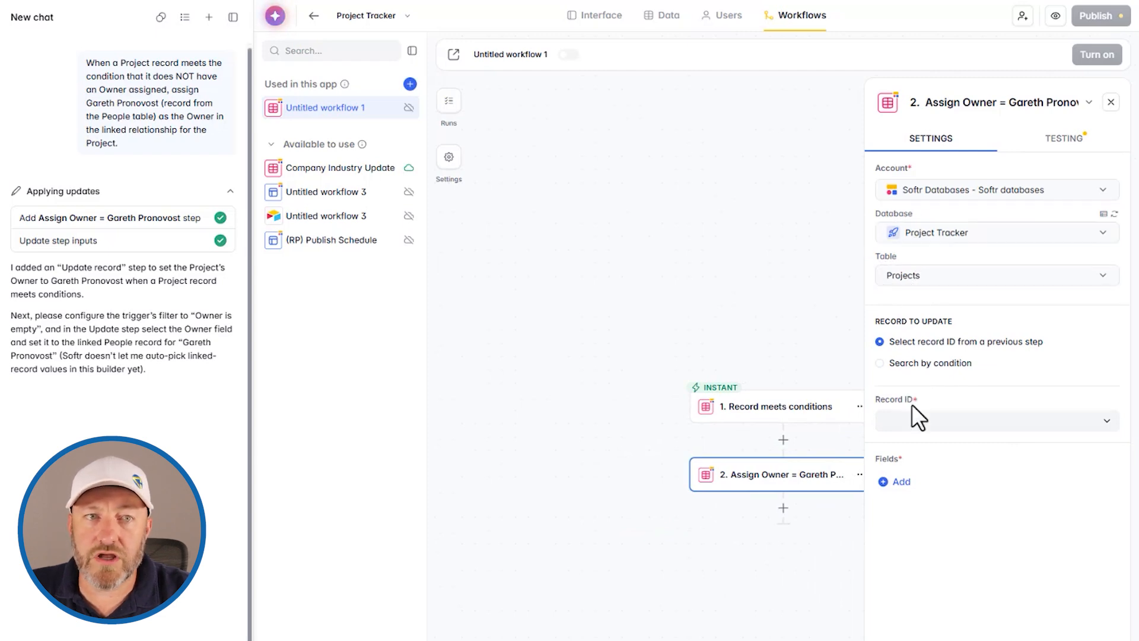
- Add Owner as the field the step updates, using Replace existing value
{"action": "left_click", "coordinate": [919, 421]}
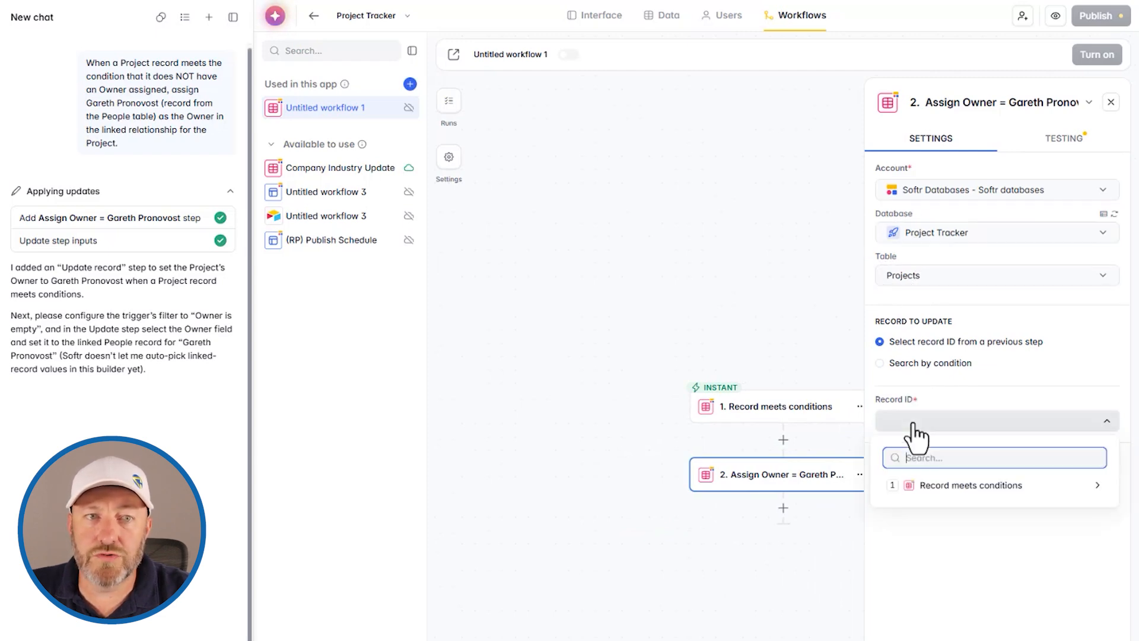
{"action": "left_click", "coordinate": [945, 423]}
{"action": "left_click", "coordinate": [902, 483]}
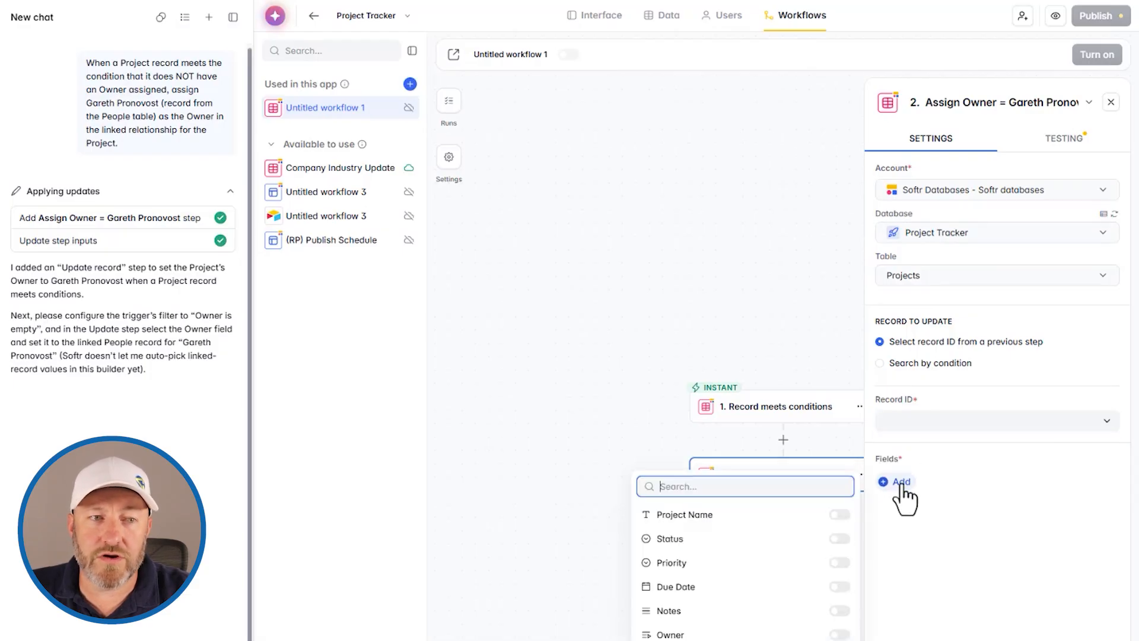
{"action": "left_click", "coordinate": [839, 634]}
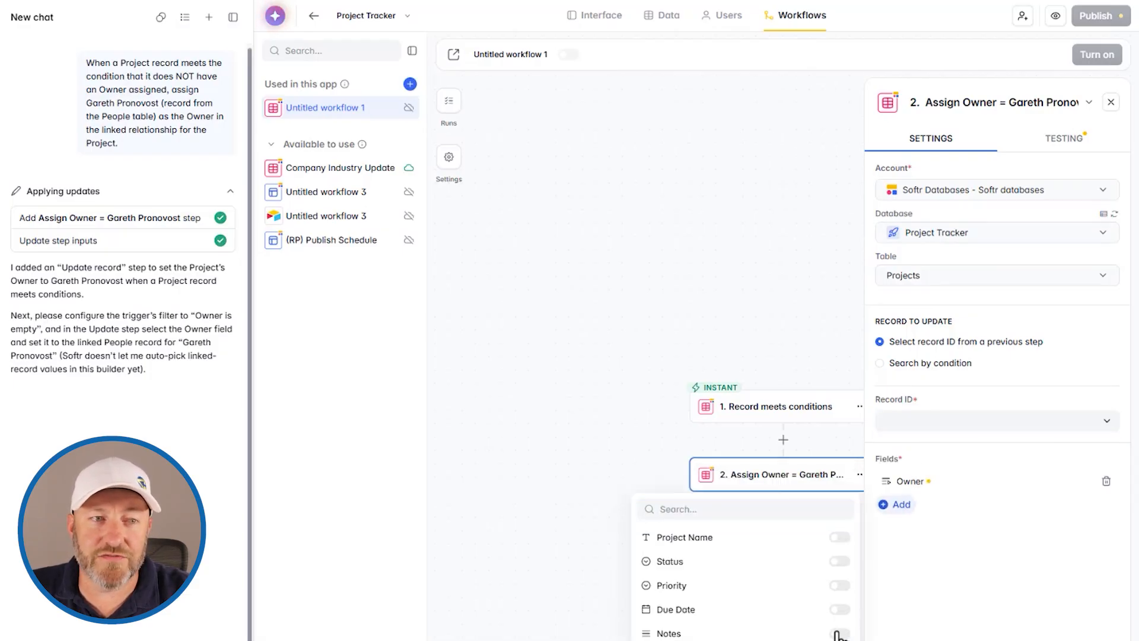
{"action": "left_click", "coordinate": [935, 482]}
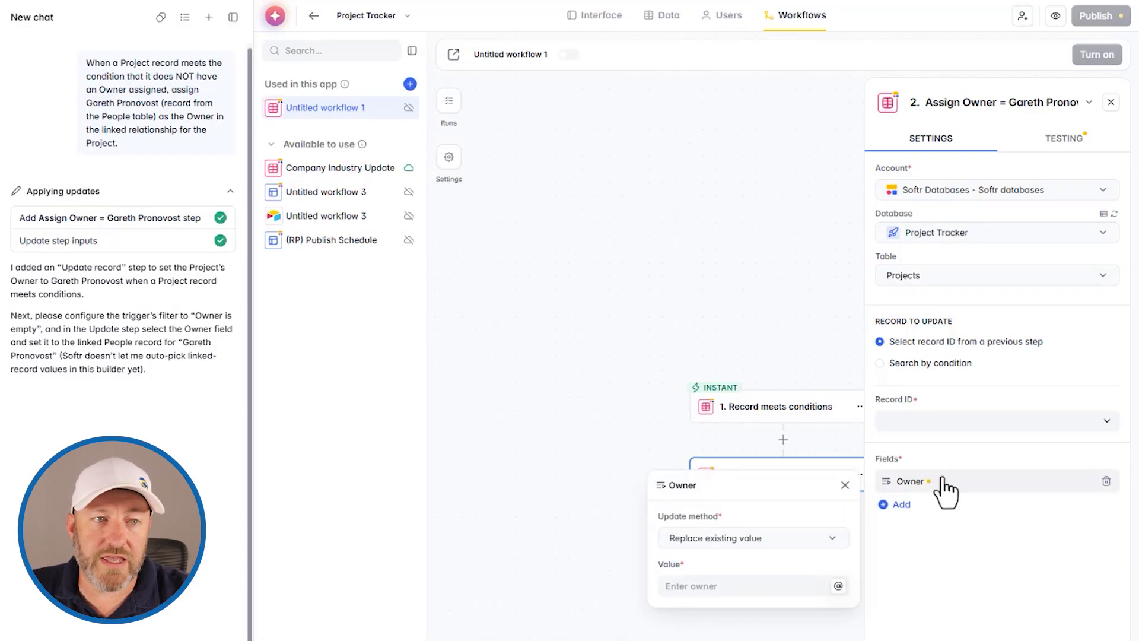
{"action": "left_click", "coordinate": [763, 540]}
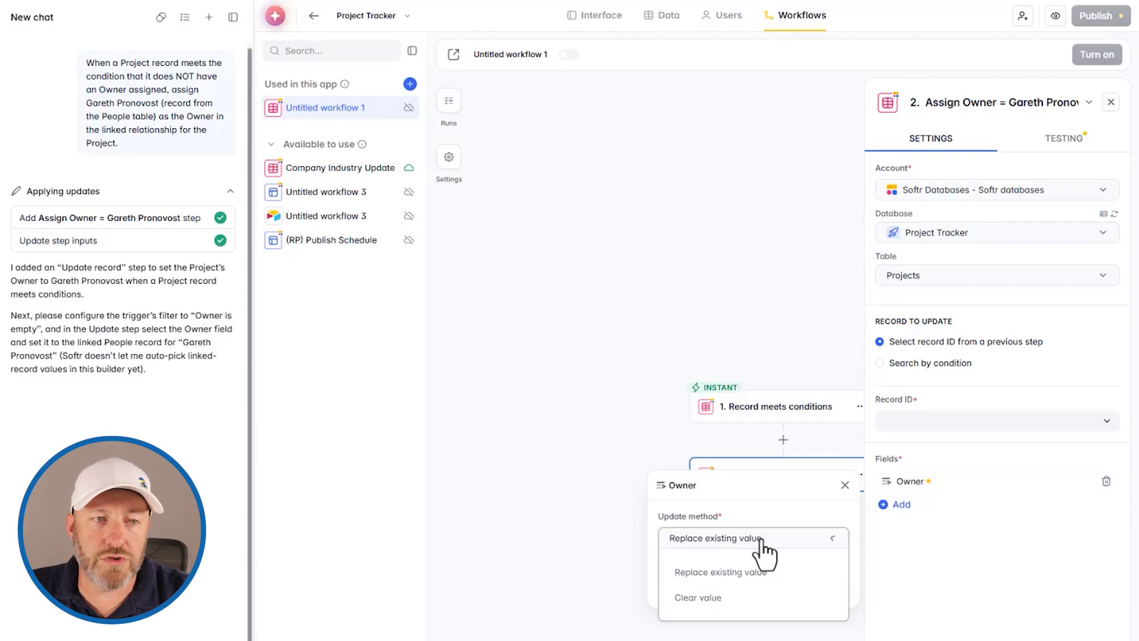
{"action": "left_click", "coordinate": [736, 572]}
{"action": "left_click", "coordinate": [729, 540]}
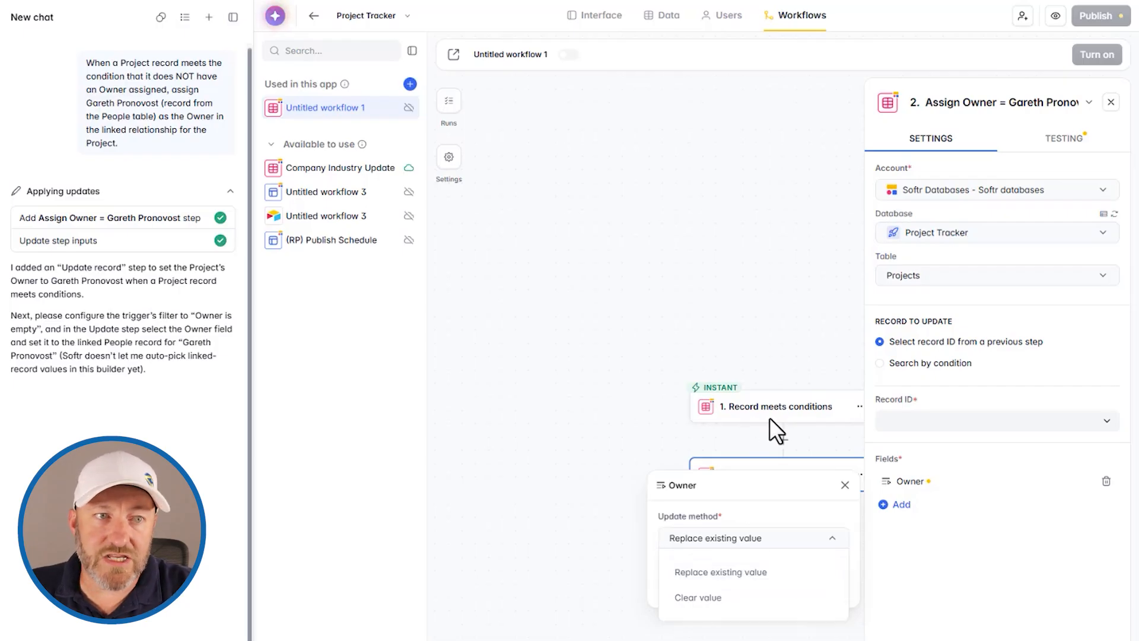
{"action": "left_click", "coordinate": [738, 570]}
- Enter the default person's name as the Owner value
{"action": "left_click", "coordinate": [735, 586]}
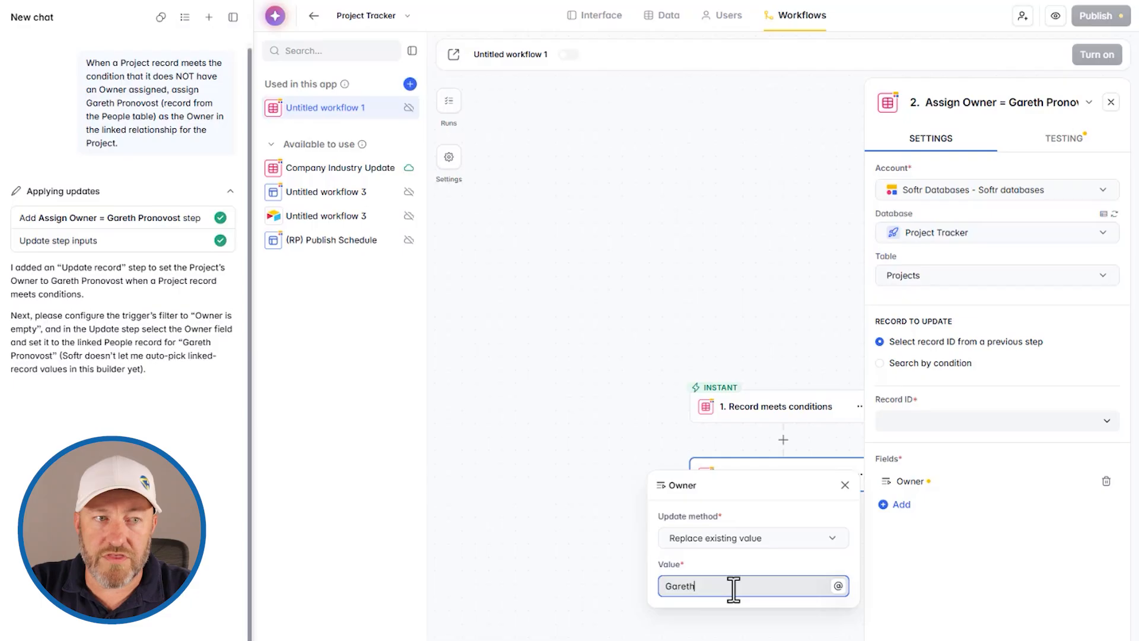
{"action": "left_click", "coordinate": [858, 529]}
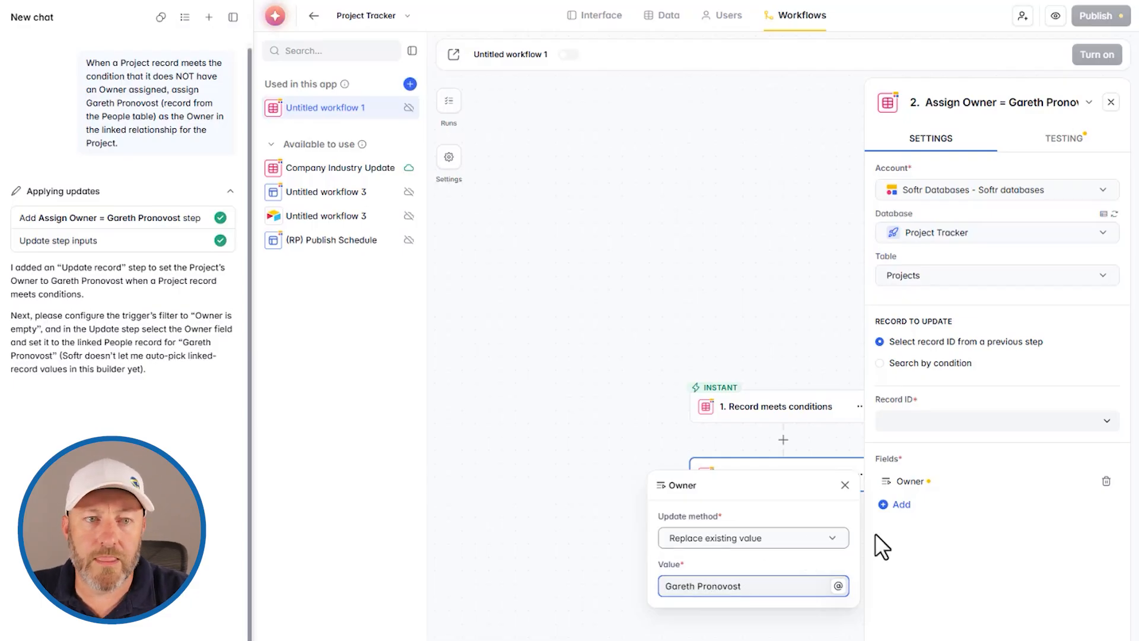
{"action": "left_click", "coordinate": [1060, 142]}
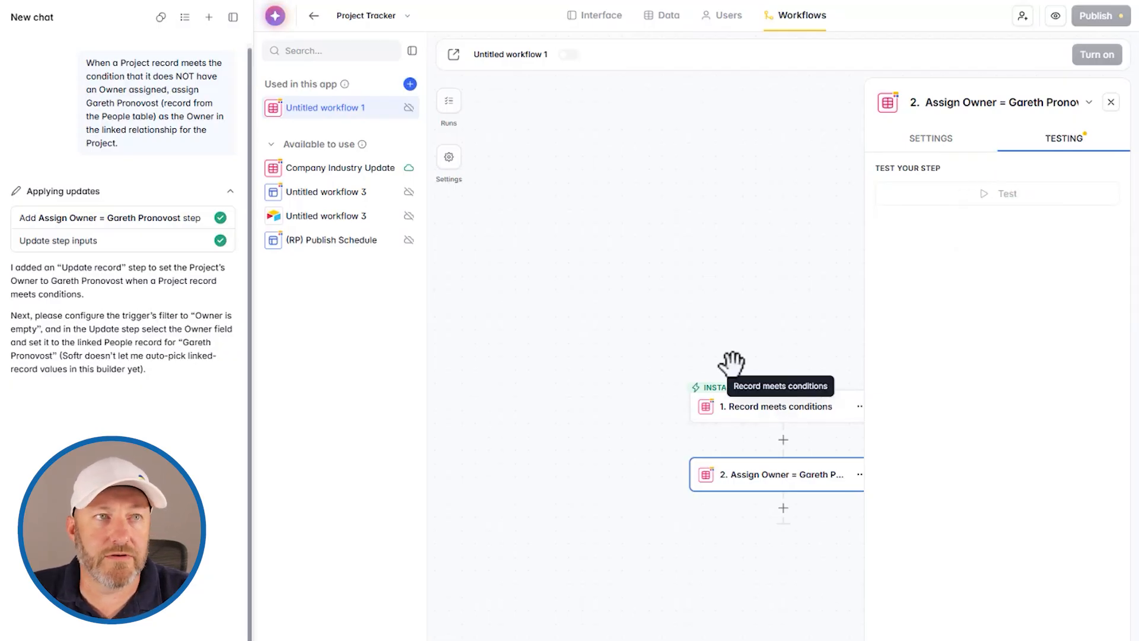
- Add a 'Sample Project' row with an empty Owner to the Projects table
{"action": "left_click", "coordinate": [660, 17]}
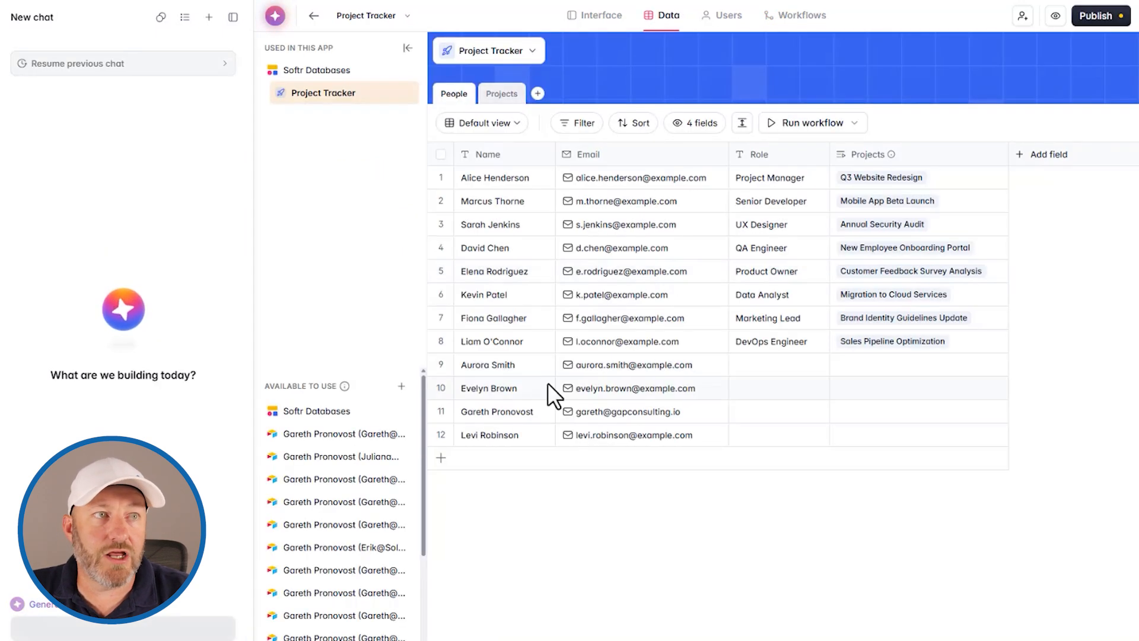
{"action": "left_click", "coordinate": [503, 98]}
{"action": "left_click", "coordinate": [498, 371]}
{"action": "left_click", "coordinate": [543, 364]}
{"action": "type", "text": "Sample Project"}
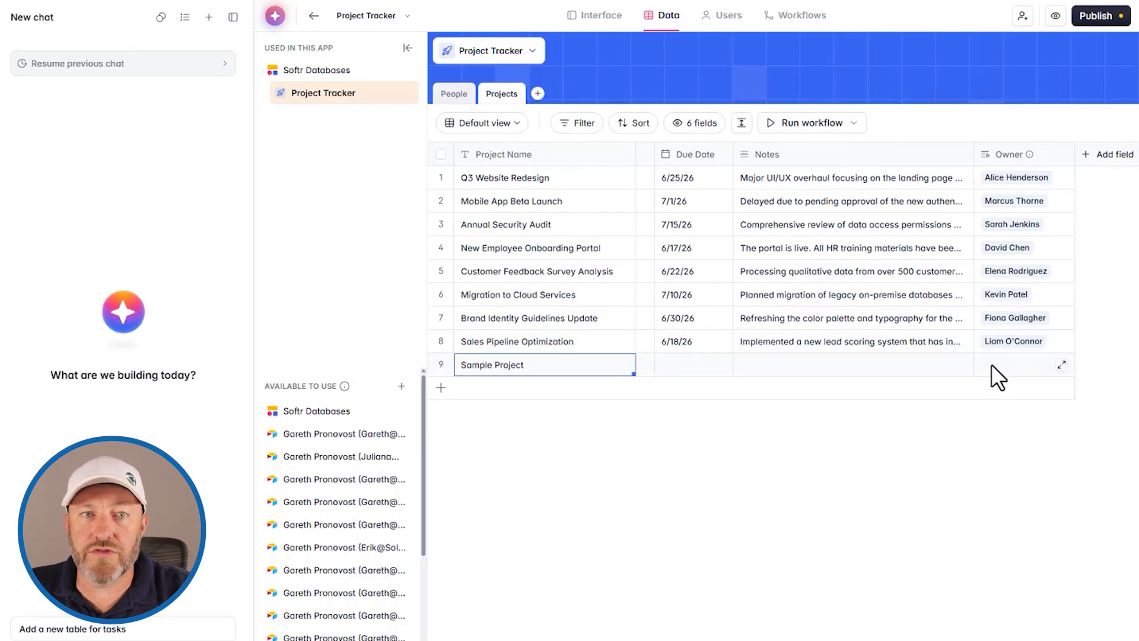
{"action": "left_click", "coordinate": [992, 365]}
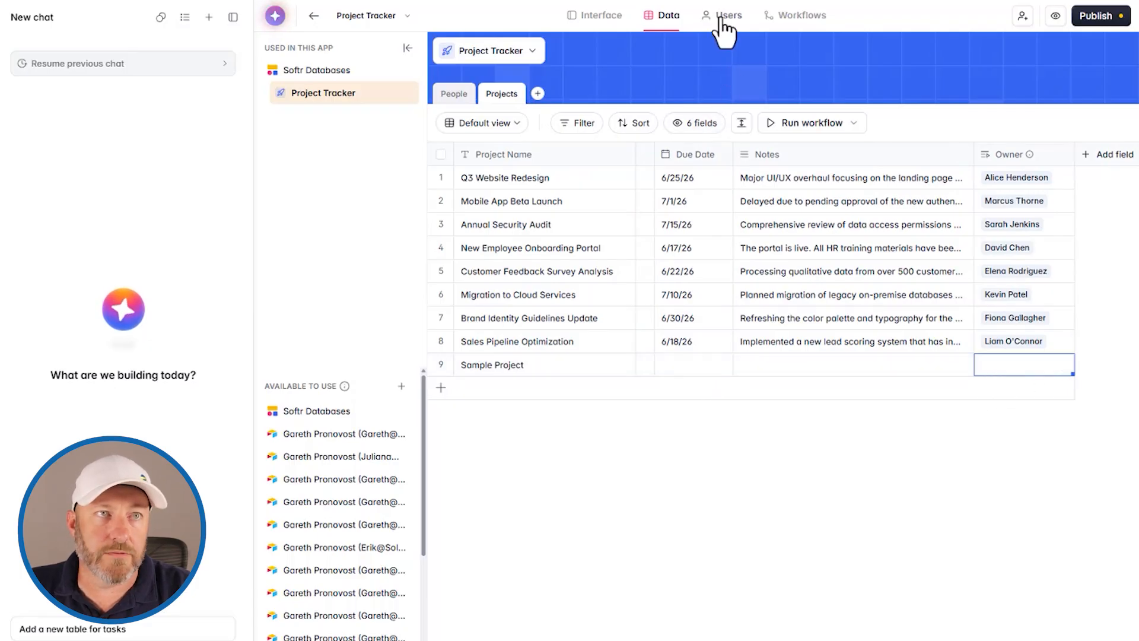
- Rerun the trigger test in Workflows, which now succeeds on Sample Project
{"action": "left_click", "coordinate": [795, 17]}
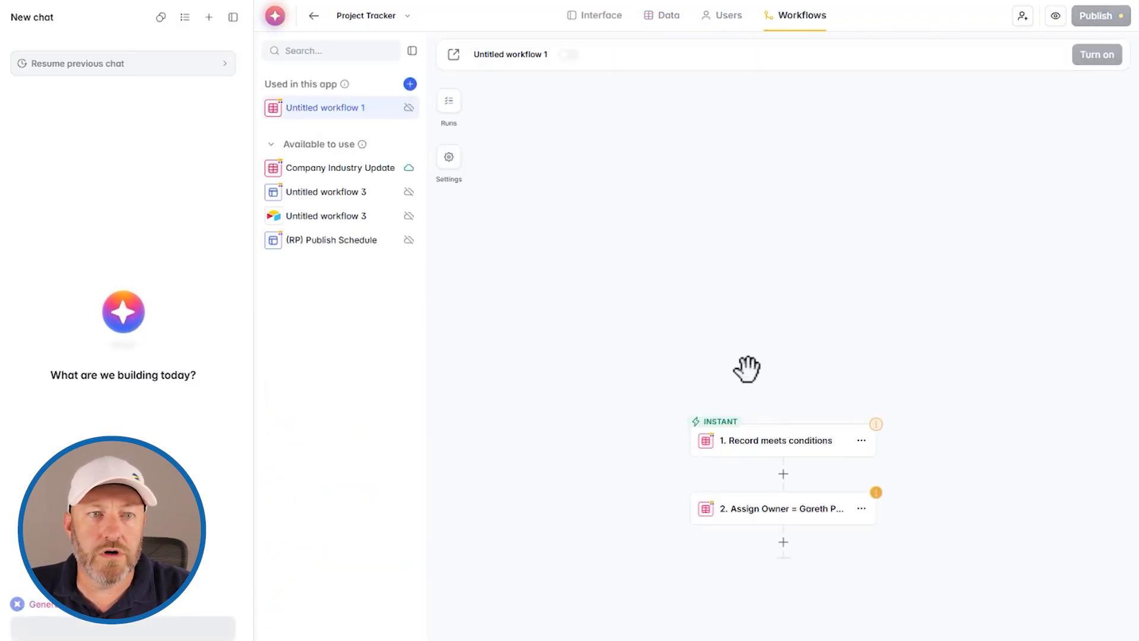
{"action": "left_click", "coordinate": [775, 443]}
{"action": "left_click", "coordinate": [1056, 142]}
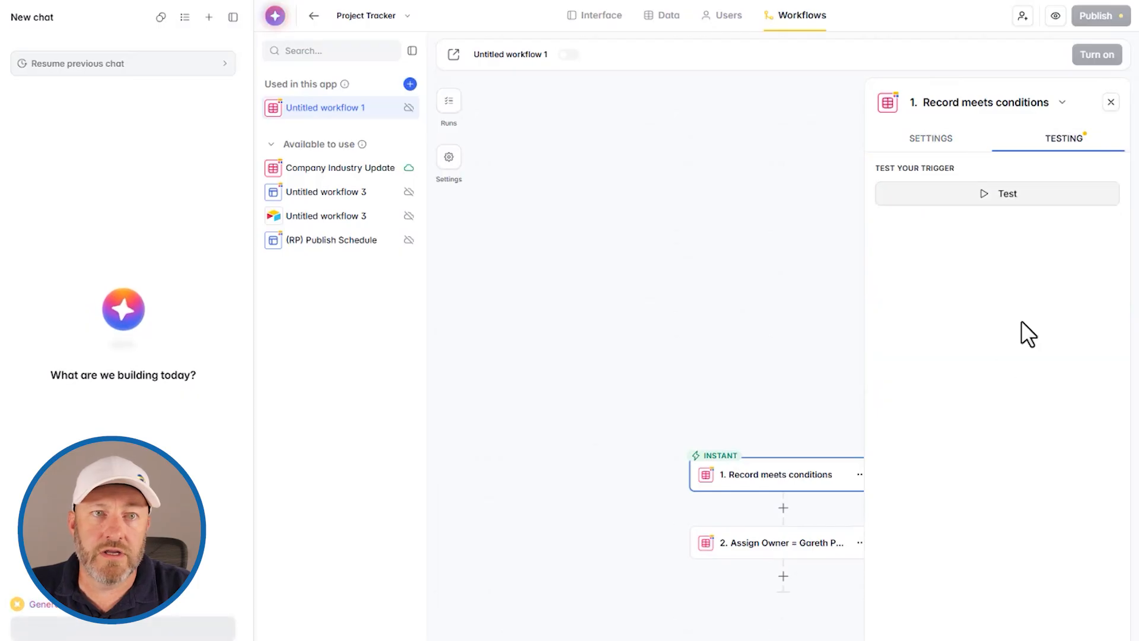
{"action": "left_click", "coordinate": [989, 196]}
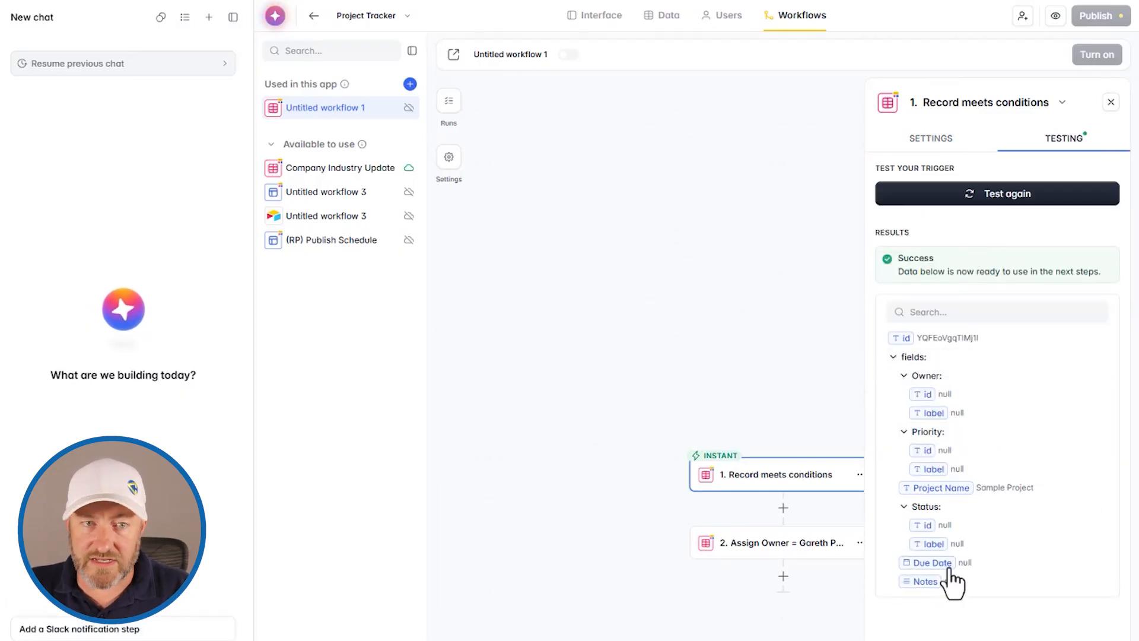
- Set the assign-owner step's Record ID to the Record meets conditions trigger's id
{"action": "left_click", "coordinate": [799, 541]}
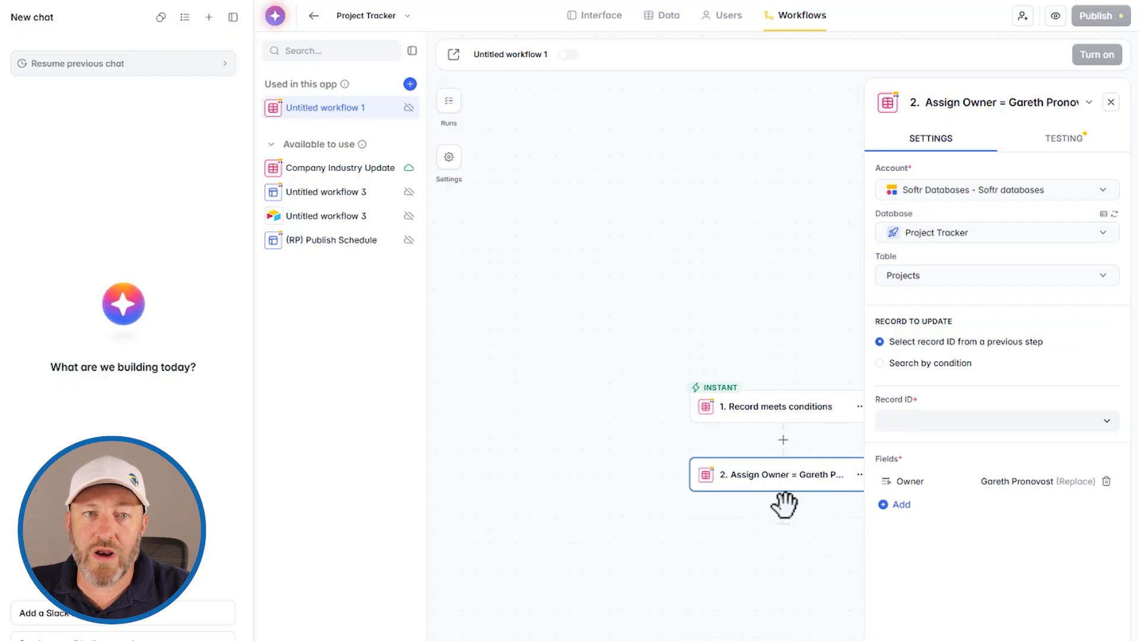
{"action": "left_click", "coordinate": [959, 436]}
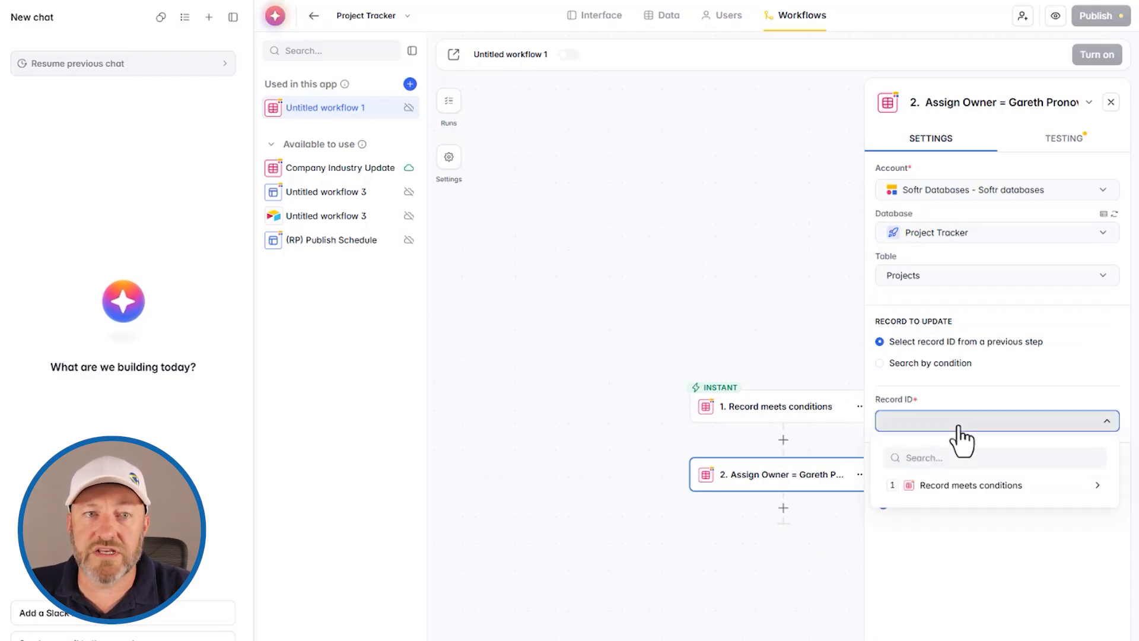
{"action": "left_click", "coordinate": [965, 484]}
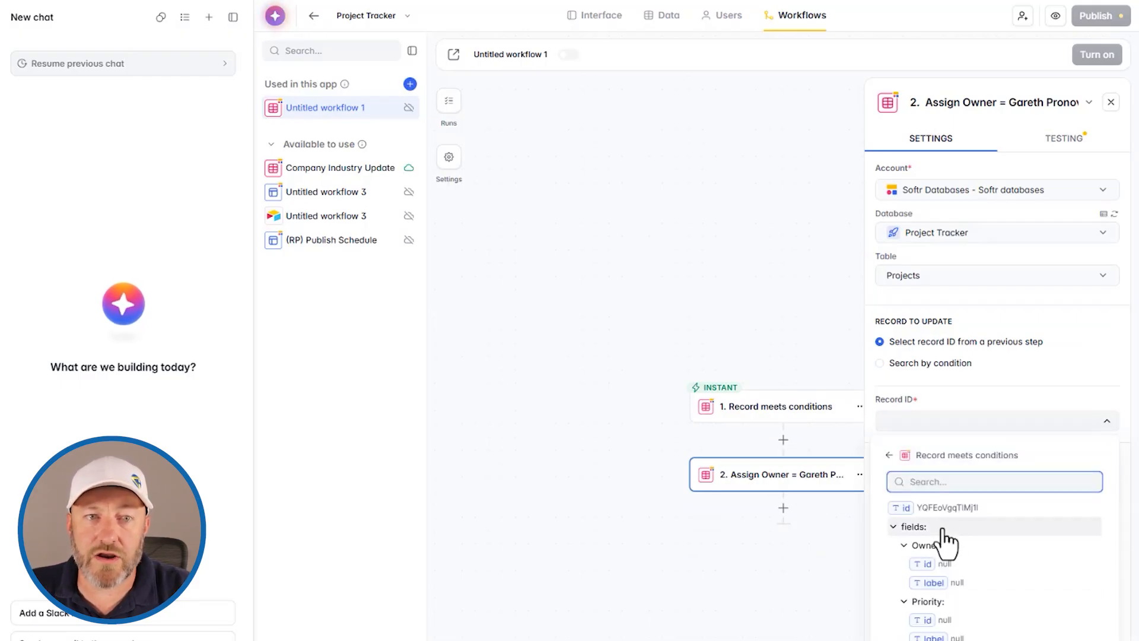
{"action": "left_click", "coordinate": [942, 509]}
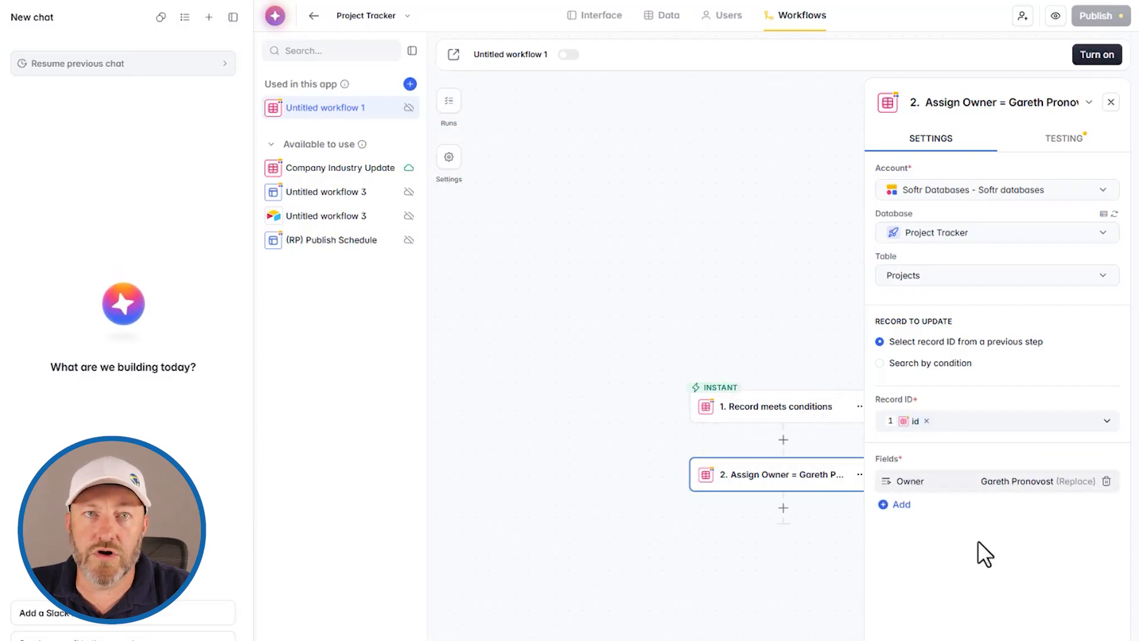
- Test the assign-owner step so Sample Project's Owner gets filled in
{"action": "left_click", "coordinate": [1062, 140]}
{"action": "left_click", "coordinate": [989, 194]}
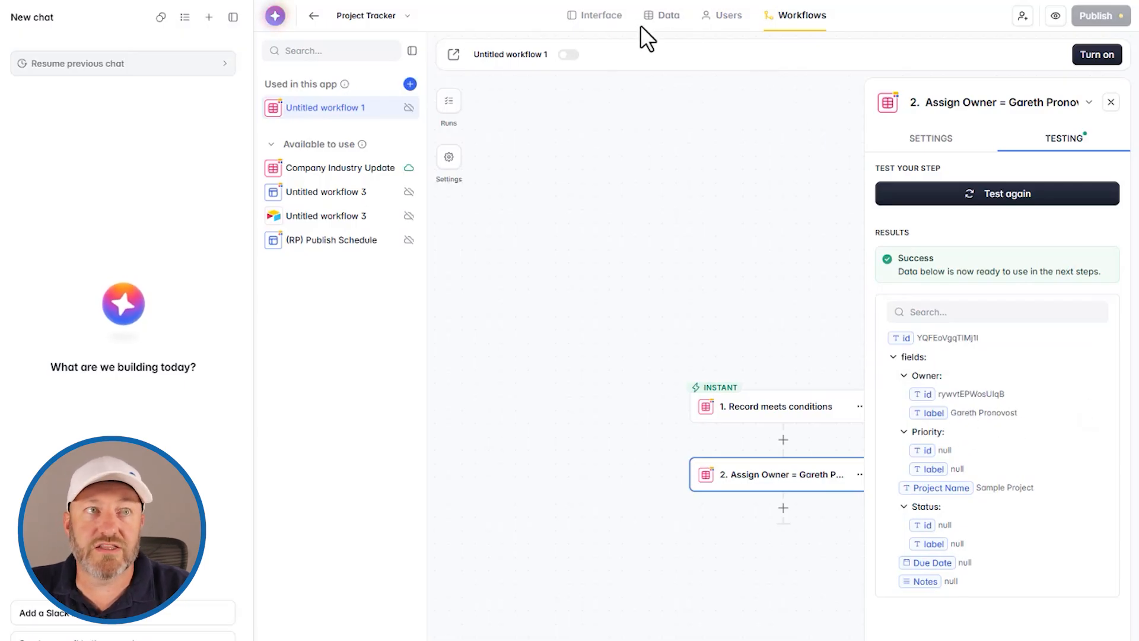
{"action": "left_click", "coordinate": [663, 18]}
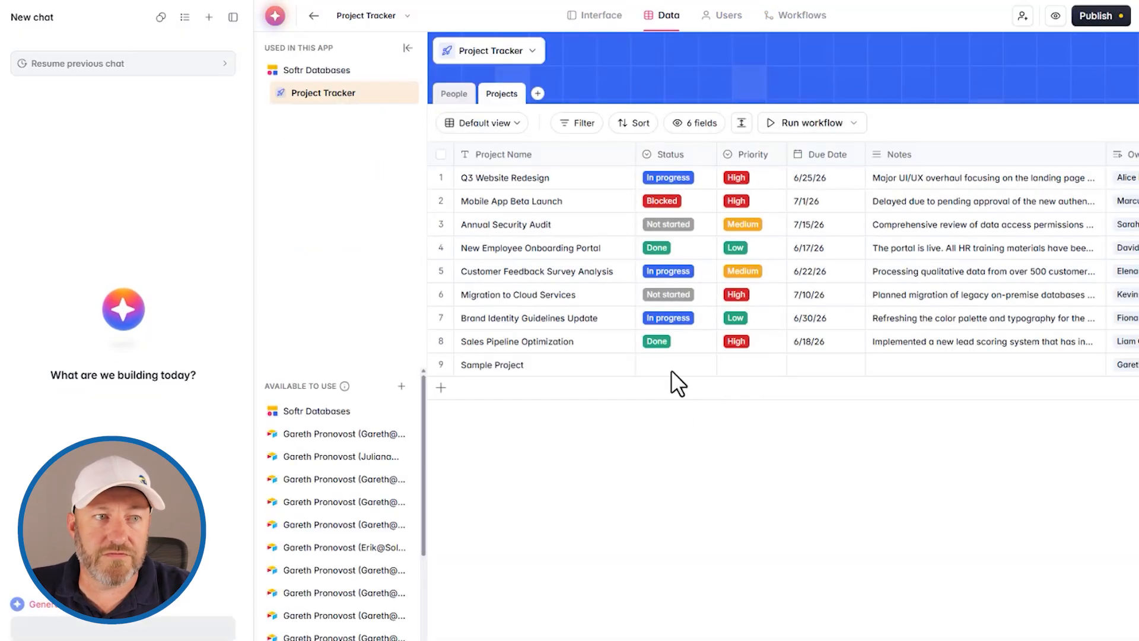
{"action": "scroll", "coordinate": [659, 373], "scroll_direction": "right", "scroll_amount": 3}
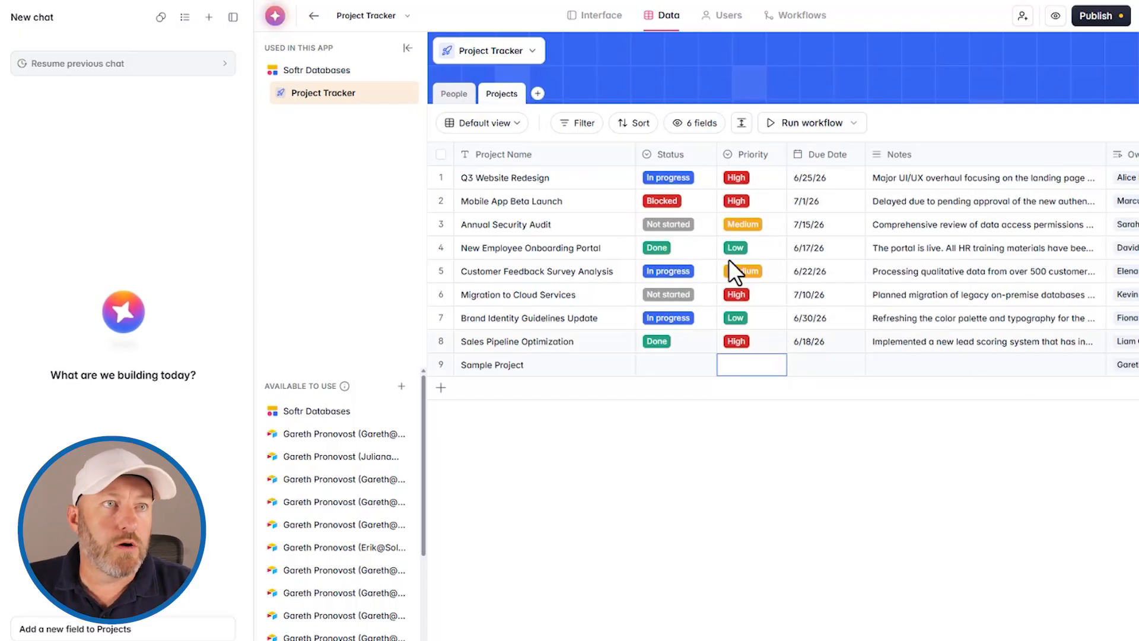
{"action": "left_click", "coordinate": [790, 18]}
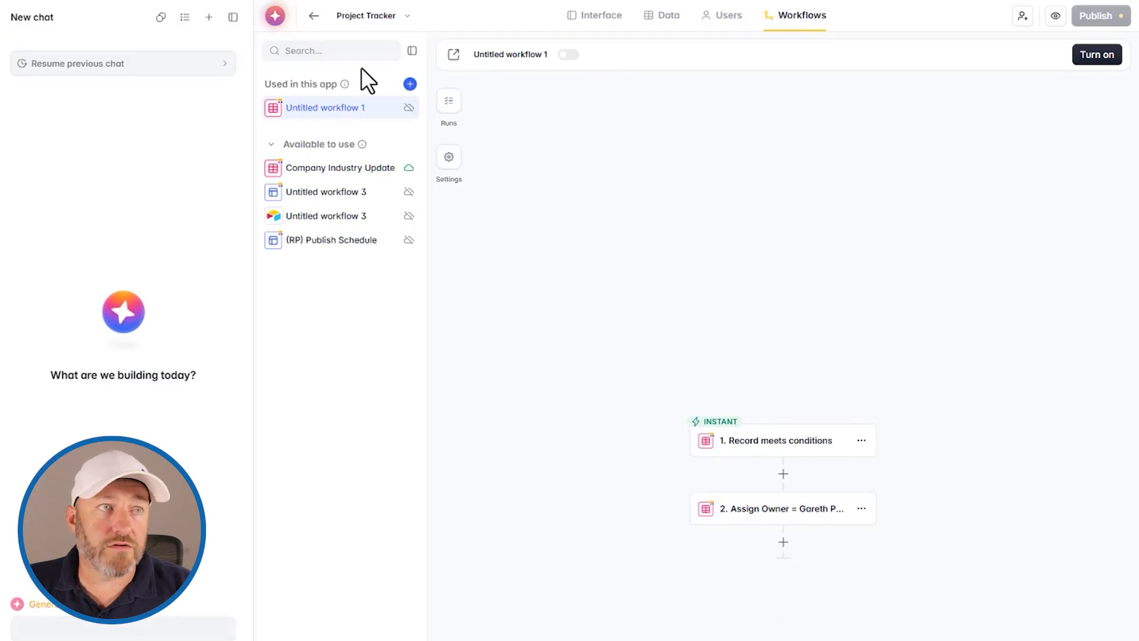
- Start Untitled workflow 2 with a Softr Databases Record meets conditions trigger
{"action": "left_click", "coordinate": [410, 83]}
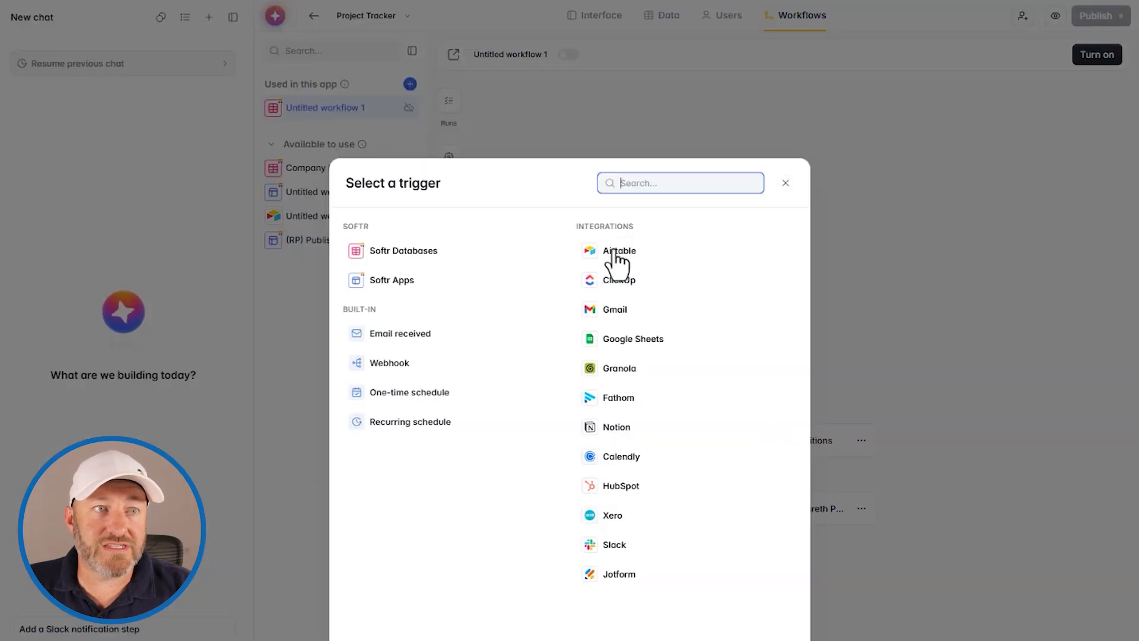
{"action": "left_click", "coordinate": [420, 258]}
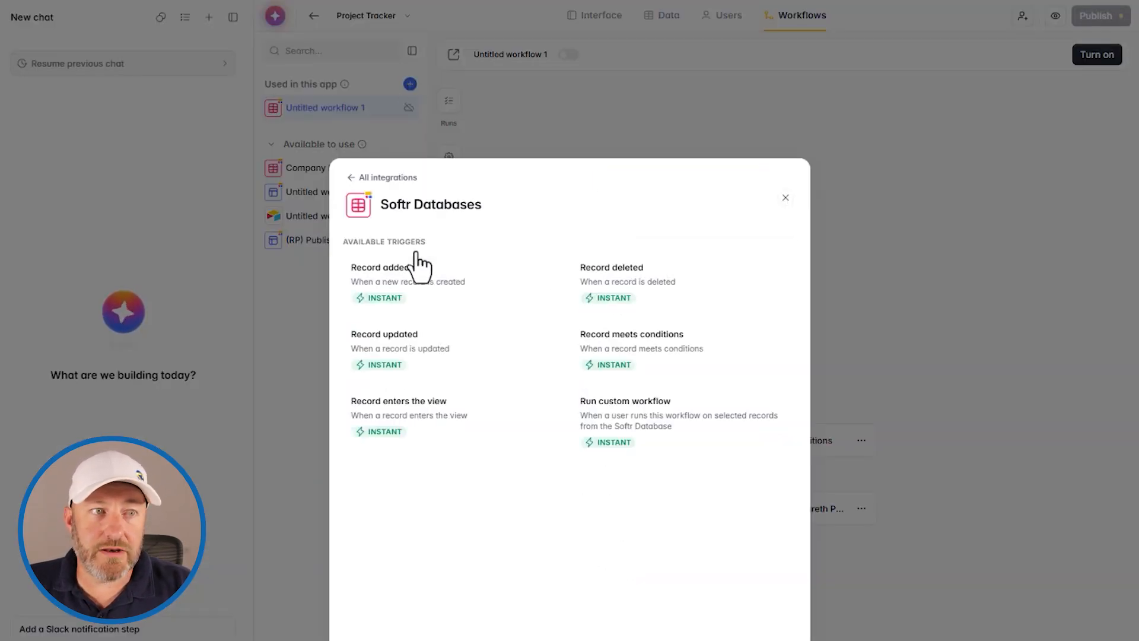
{"action": "left_click", "coordinate": [670, 356]}
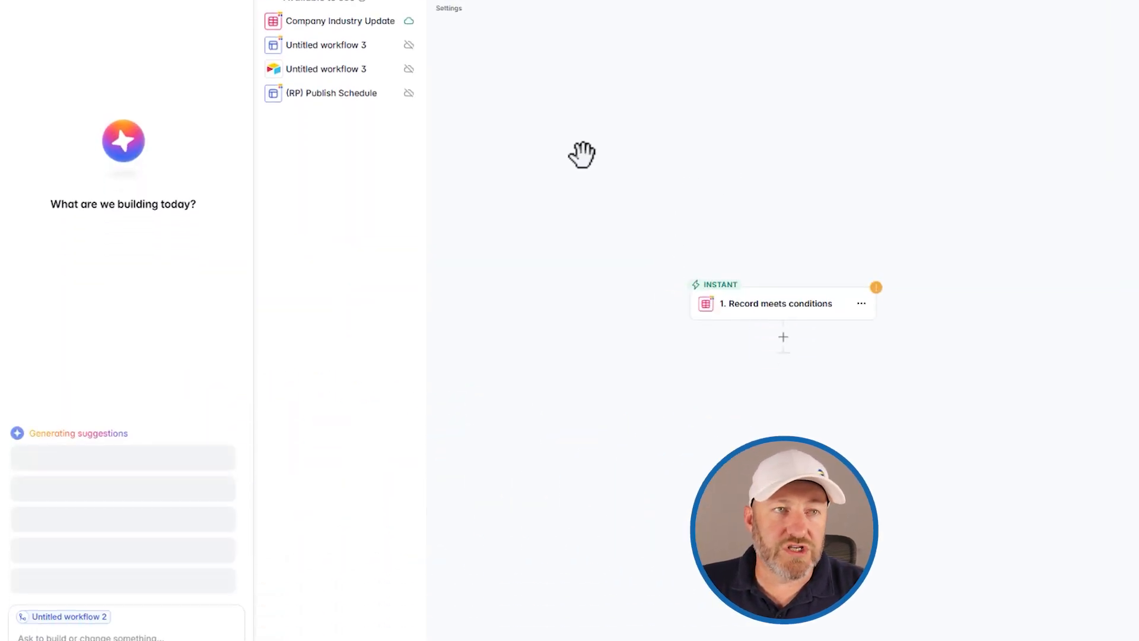
- Paste the priority-routing workflow prompt into the AI builder and send it
{"action": "left_click", "coordinate": [110, 584]}
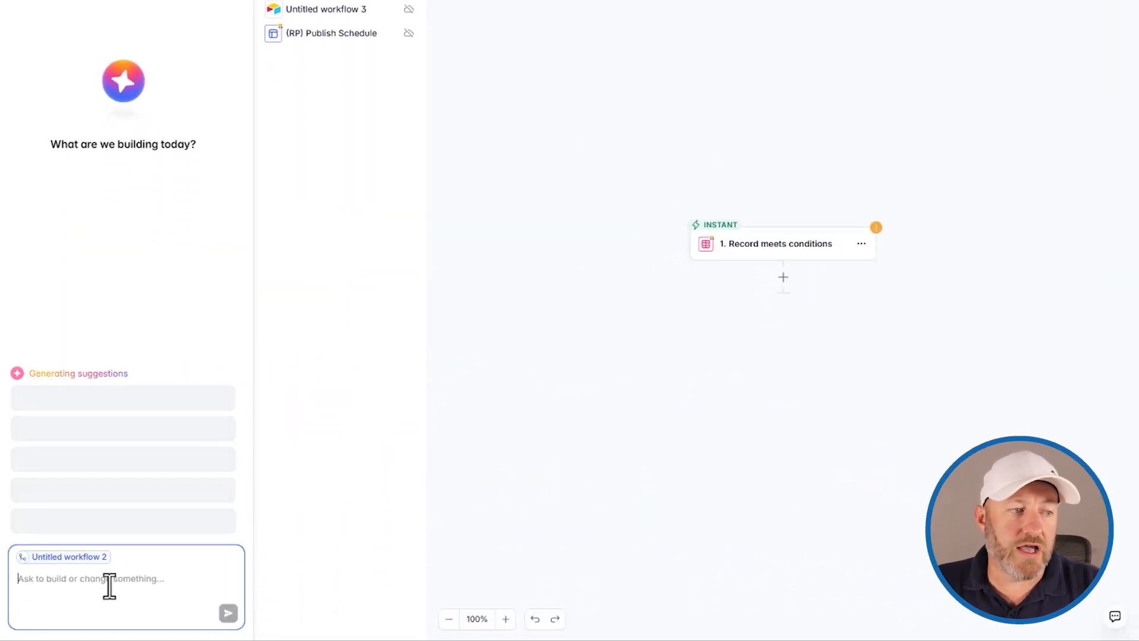
{"action": "key", "text": "ctrl+v"}
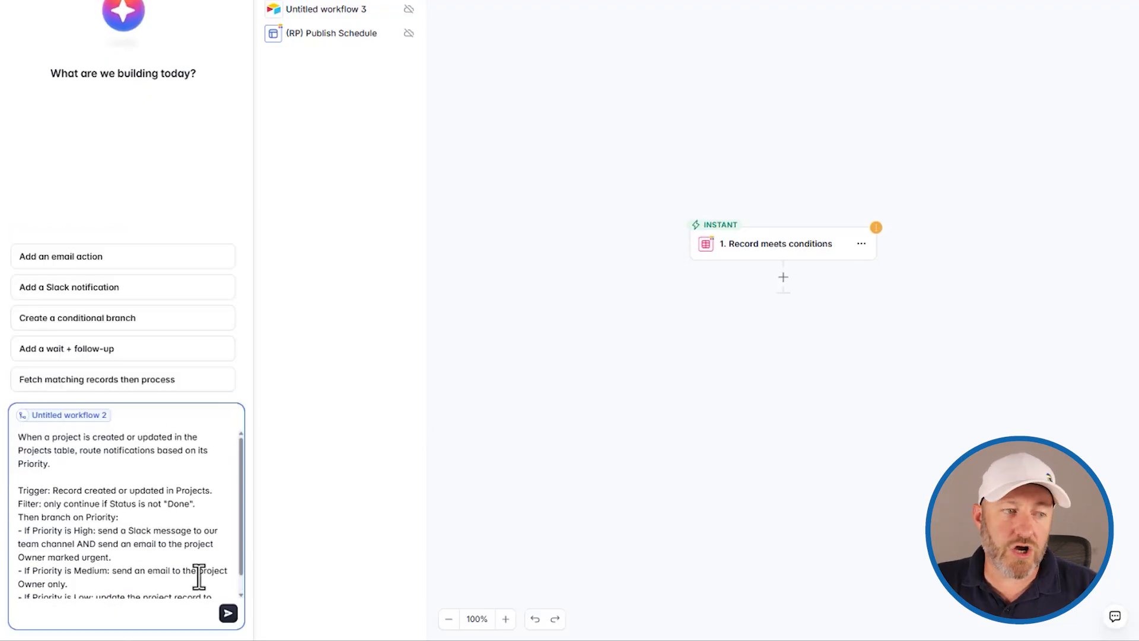
{"action": "left_click", "coordinate": [229, 613]}
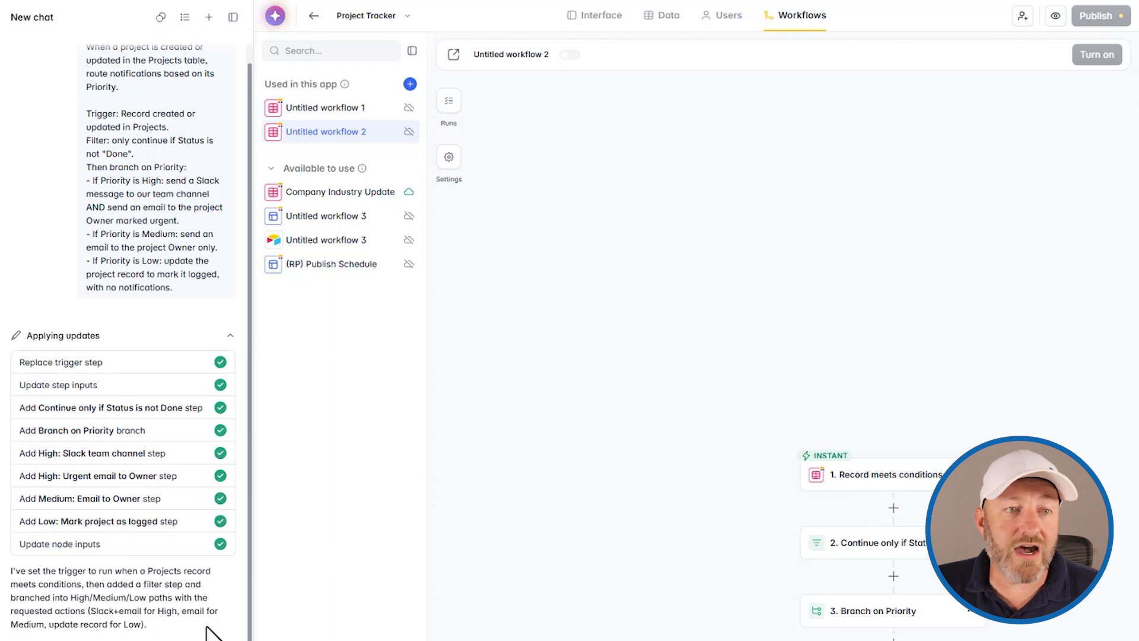
- Open the trigger step's settings showing Project Tracker's Projects table, then its options menu
{"action": "left_click_drag", "start_coordinate": [722, 427], "coordinate": [578, 175]}
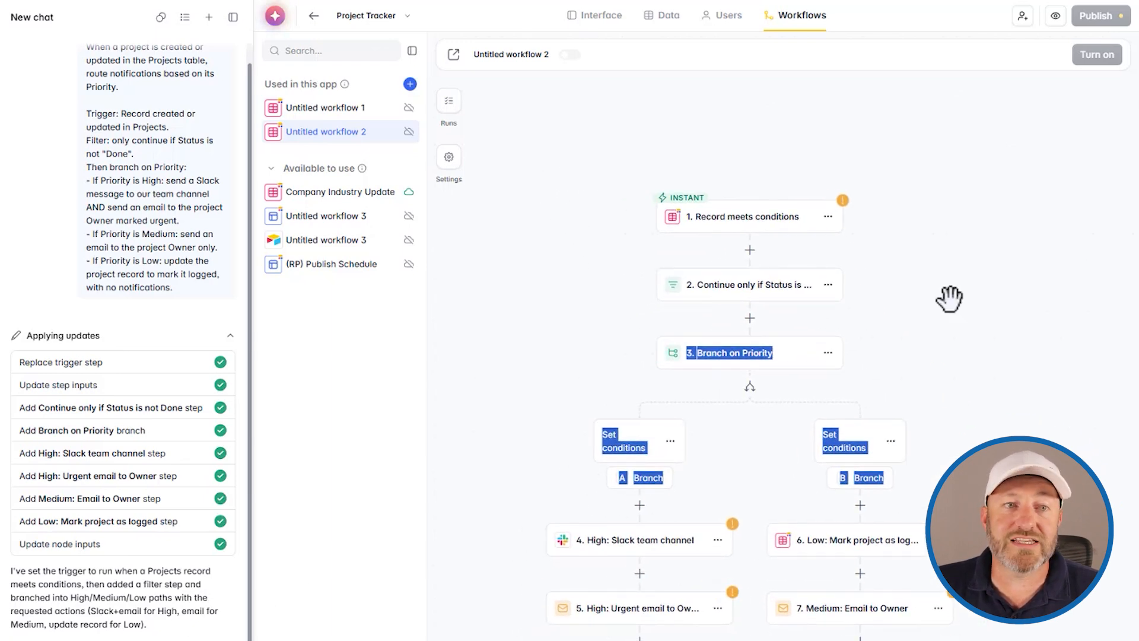
{"action": "left_click", "coordinate": [877, 446]}
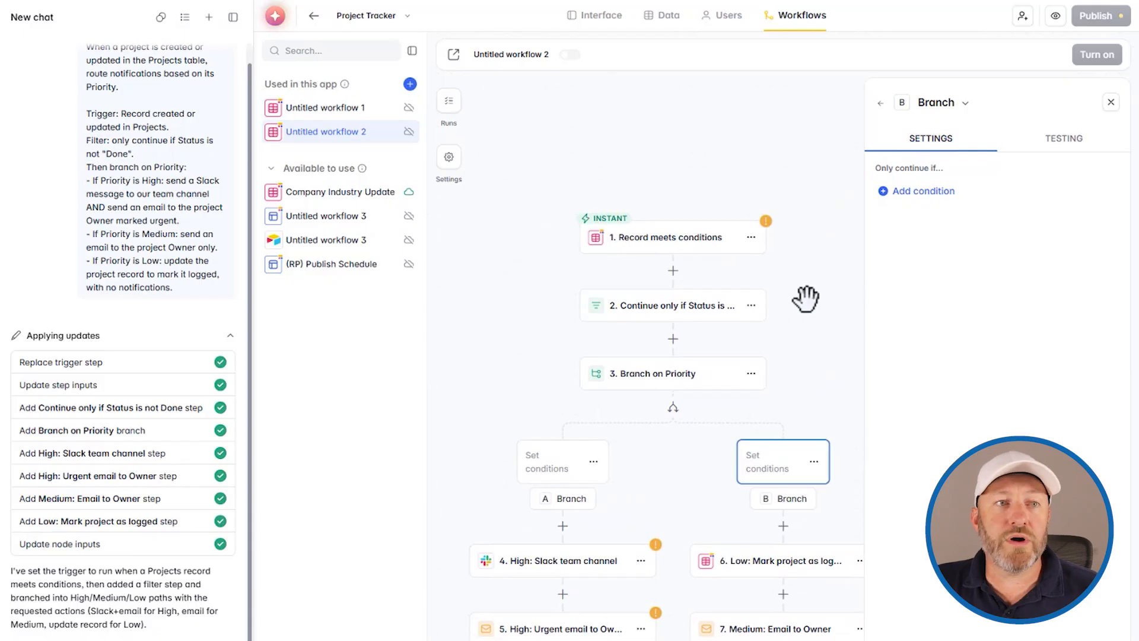
{"action": "left_click", "coordinate": [656, 238]}
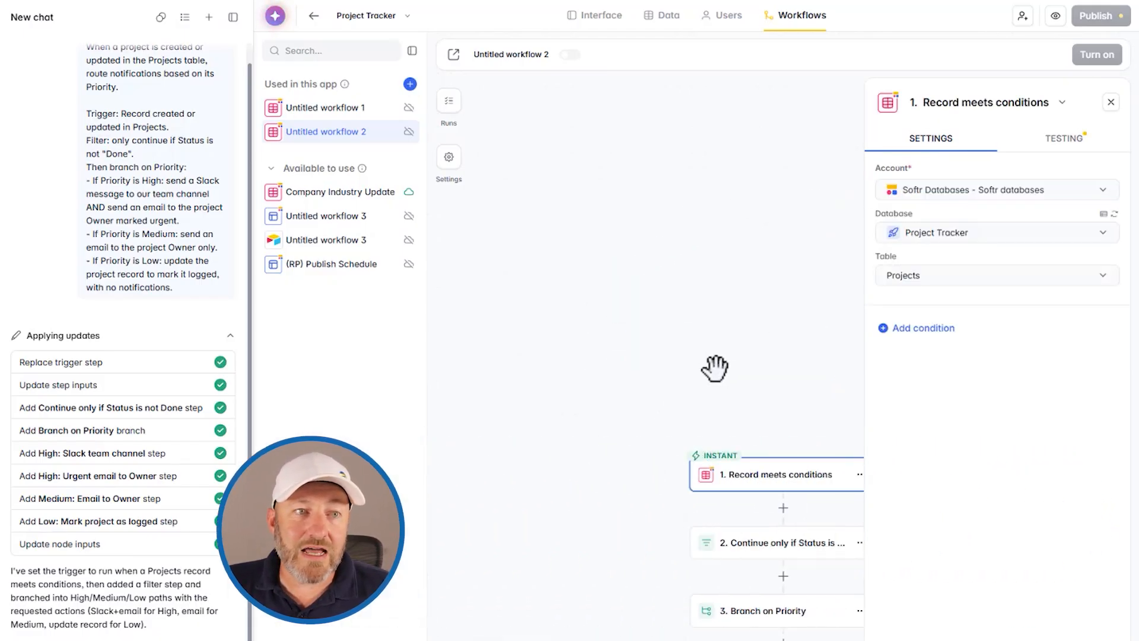
{"action": "left_click_drag", "start_coordinate": [719, 364], "coordinate": [537, 347]}
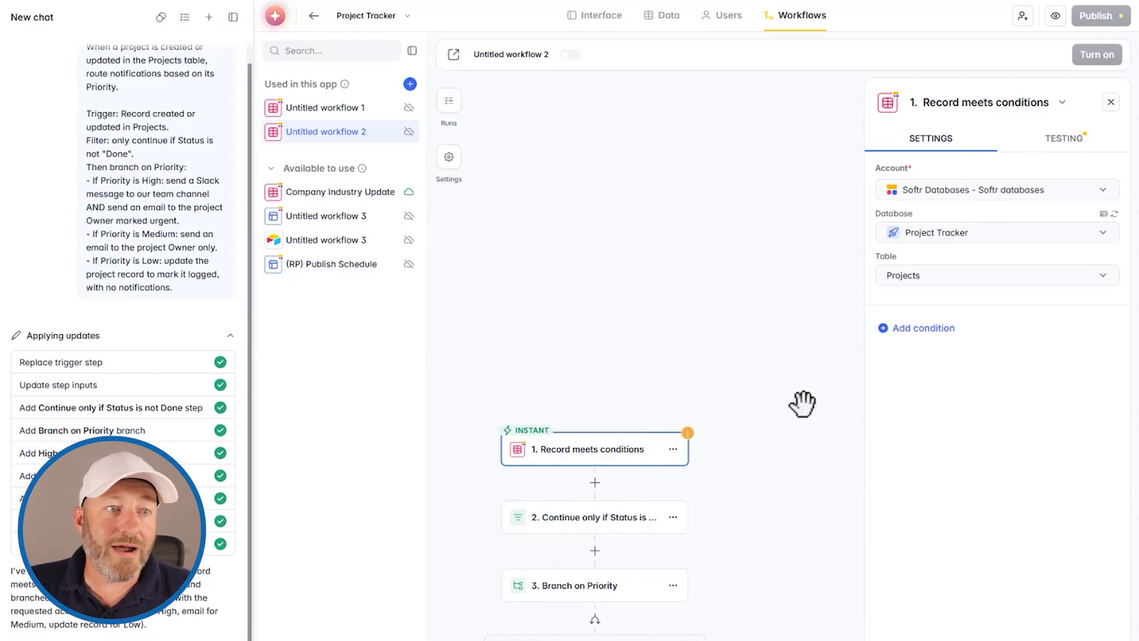
{"action": "left_click", "coordinate": [672, 450]}
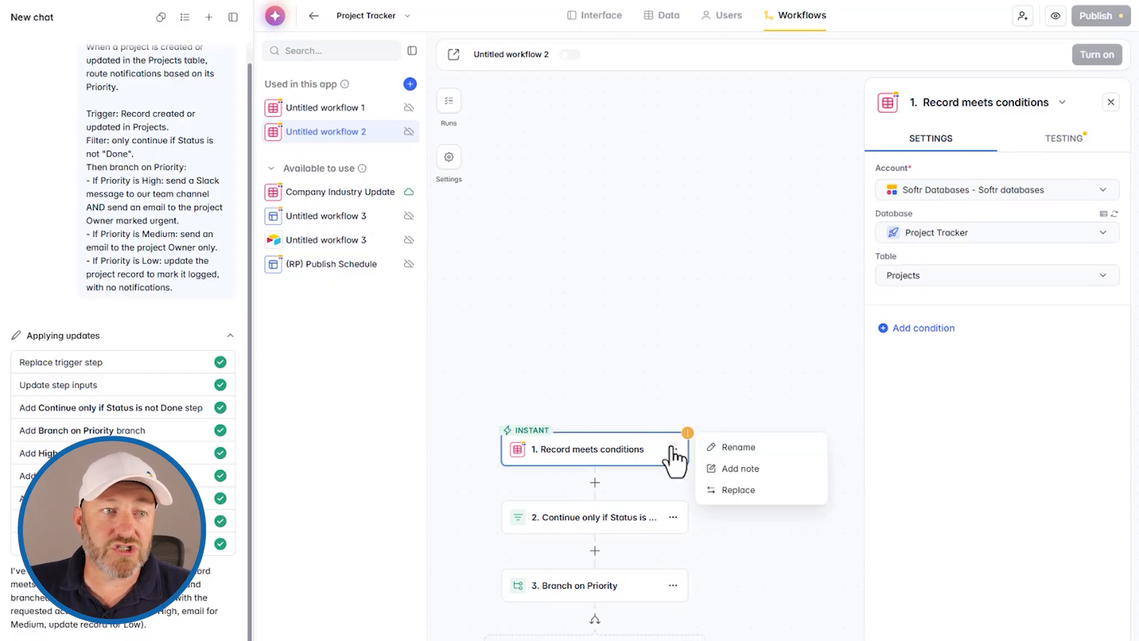
- Replace the trigger with Softr Databases Record updated on Project Tracker's Projects table
{"action": "left_click", "coordinate": [738, 492]}
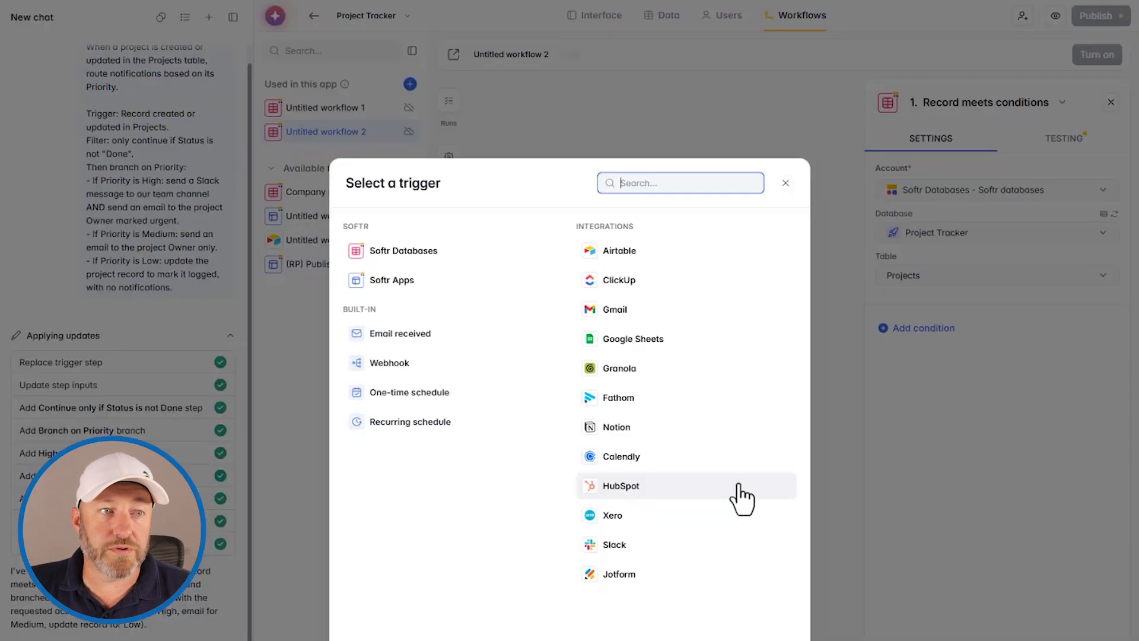
{"action": "left_click", "coordinate": [422, 252]}
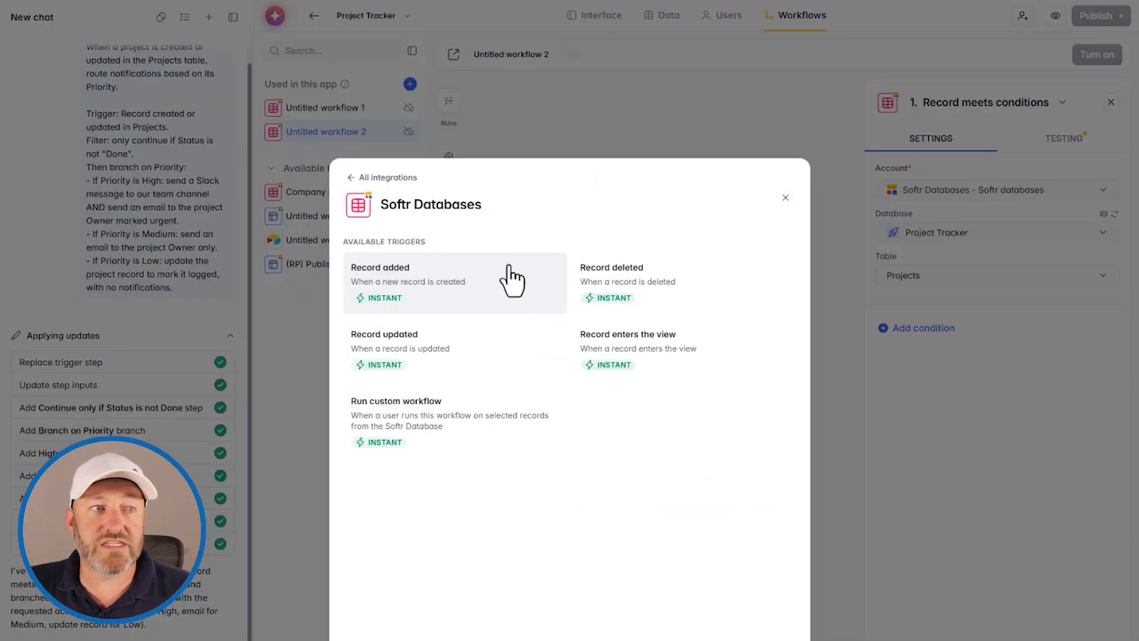
{"action": "left_click", "coordinate": [415, 351]}
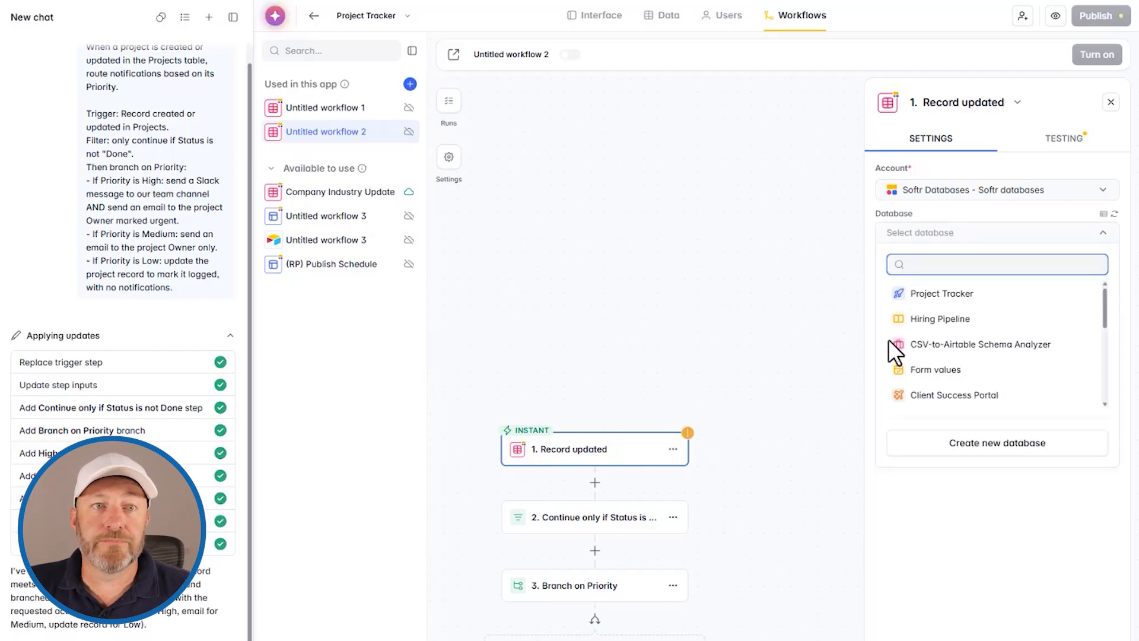
{"action": "left_click", "coordinate": [917, 295]}
{"action": "left_click", "coordinate": [929, 337]}
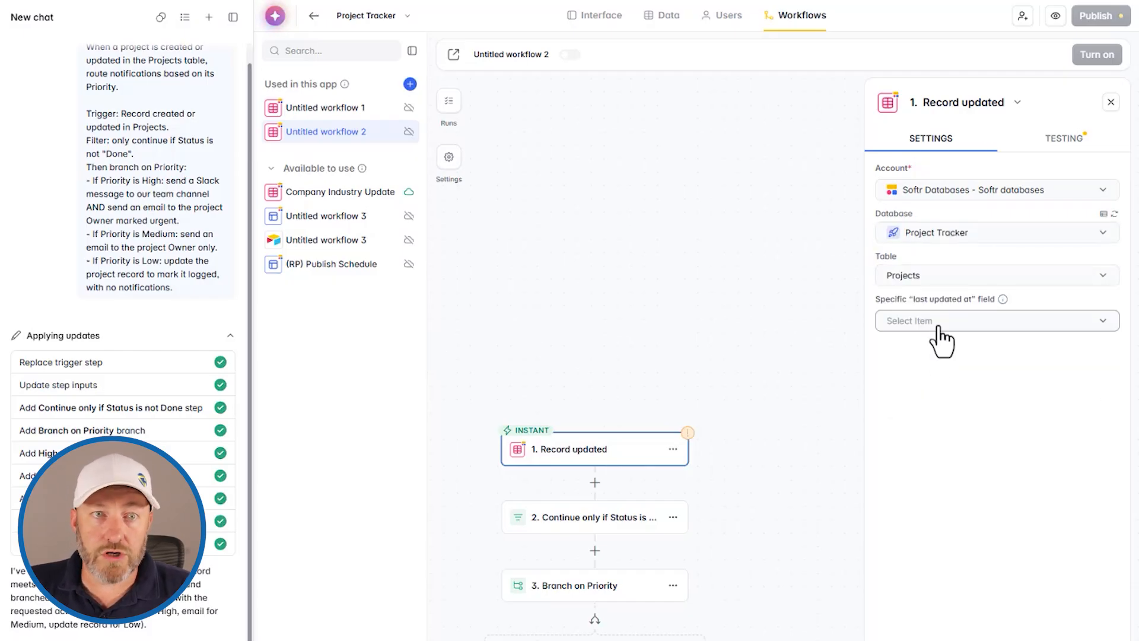
{"action": "left_click", "coordinate": [941, 332]}
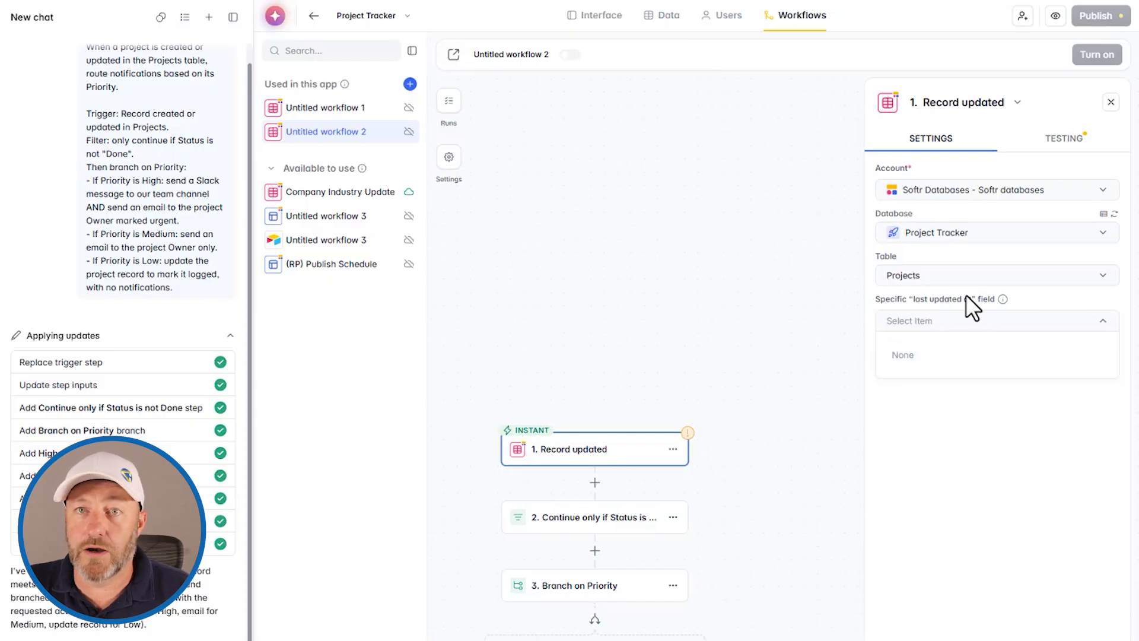
{"action": "left_click_drag", "start_coordinate": [757, 521], "coordinate": [770, 305]}
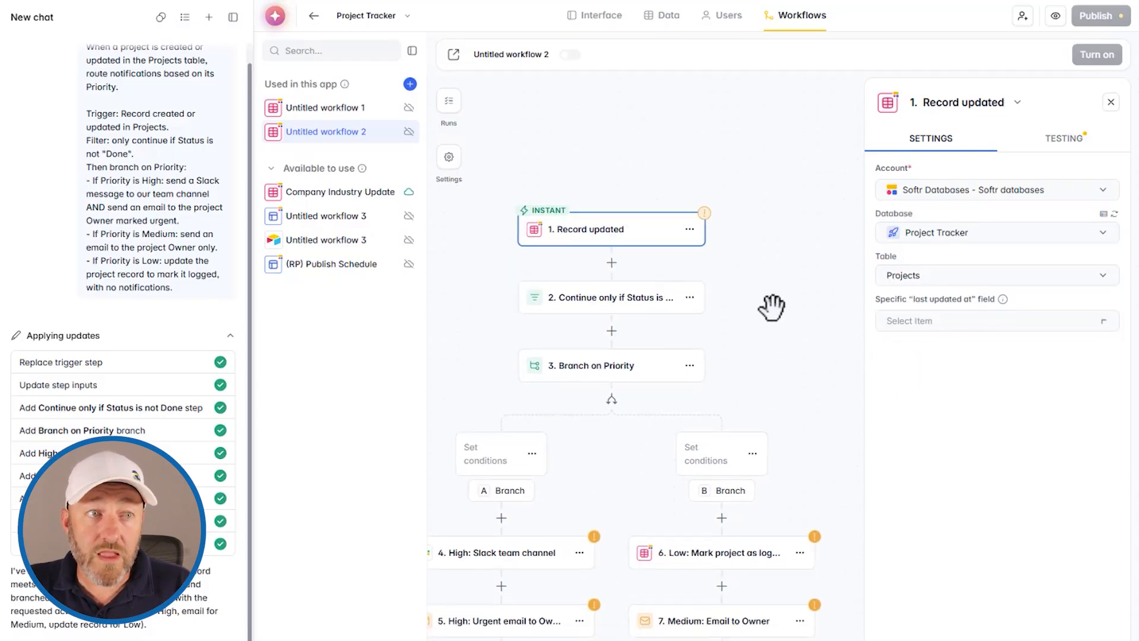
- Add a placeholder Empty is Empty condition to the Continue only if Status step
{"action": "left_click", "coordinate": [662, 306]}
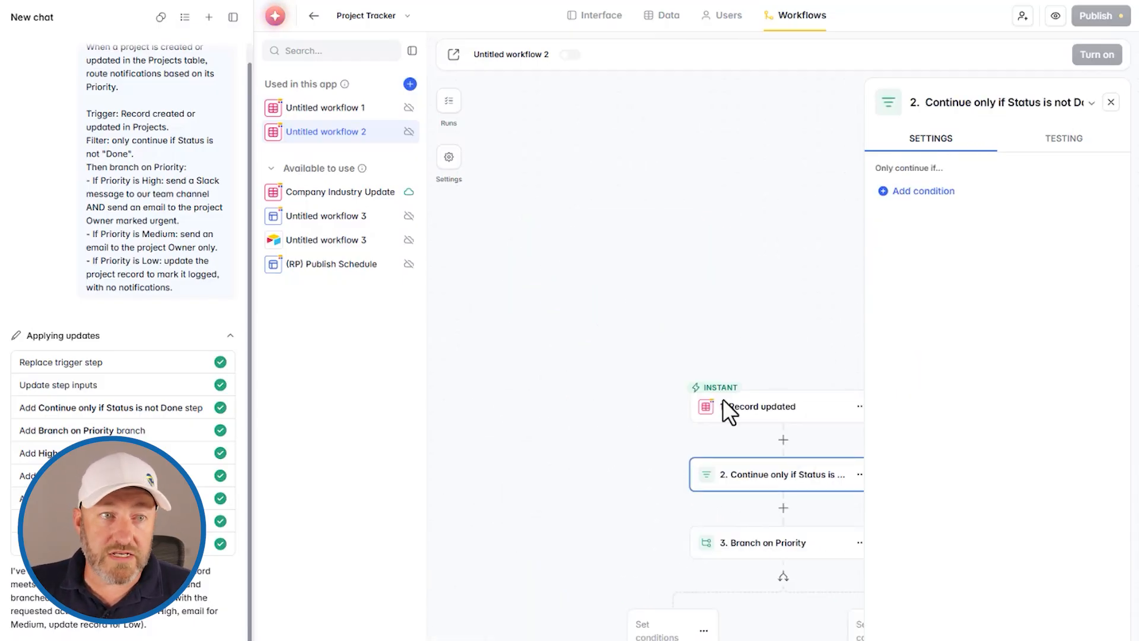
{"action": "left_click_drag", "start_coordinate": [725, 330], "coordinate": [679, 315]}
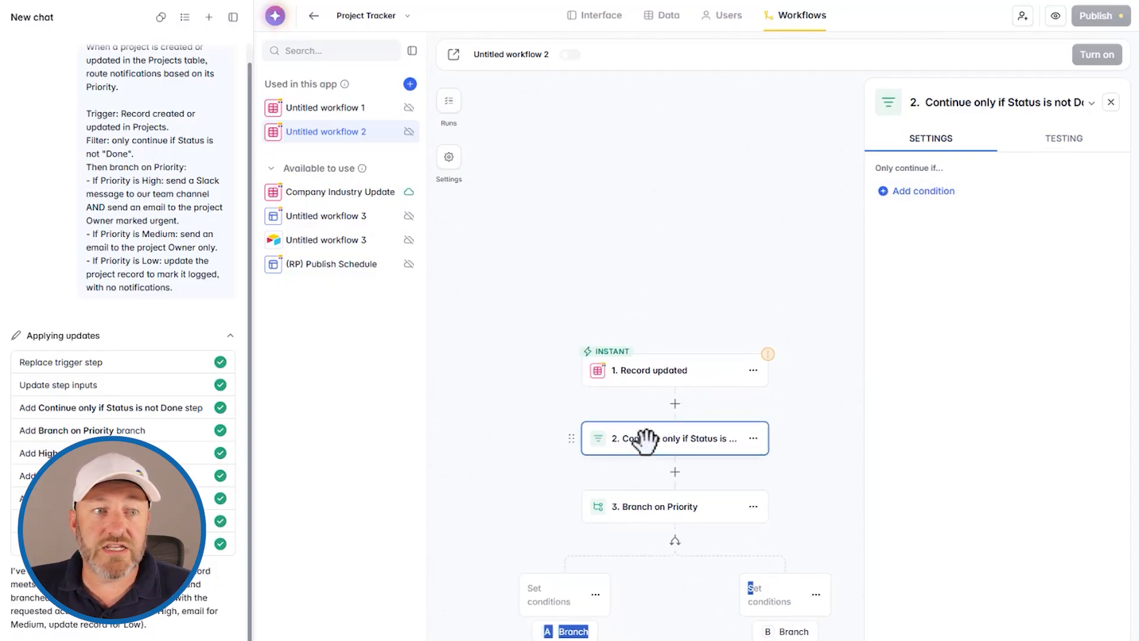
{"action": "left_click", "coordinate": [925, 191]}
{"action": "left_click", "coordinate": [738, 250]}
{"action": "left_click", "coordinate": [730, 308]}
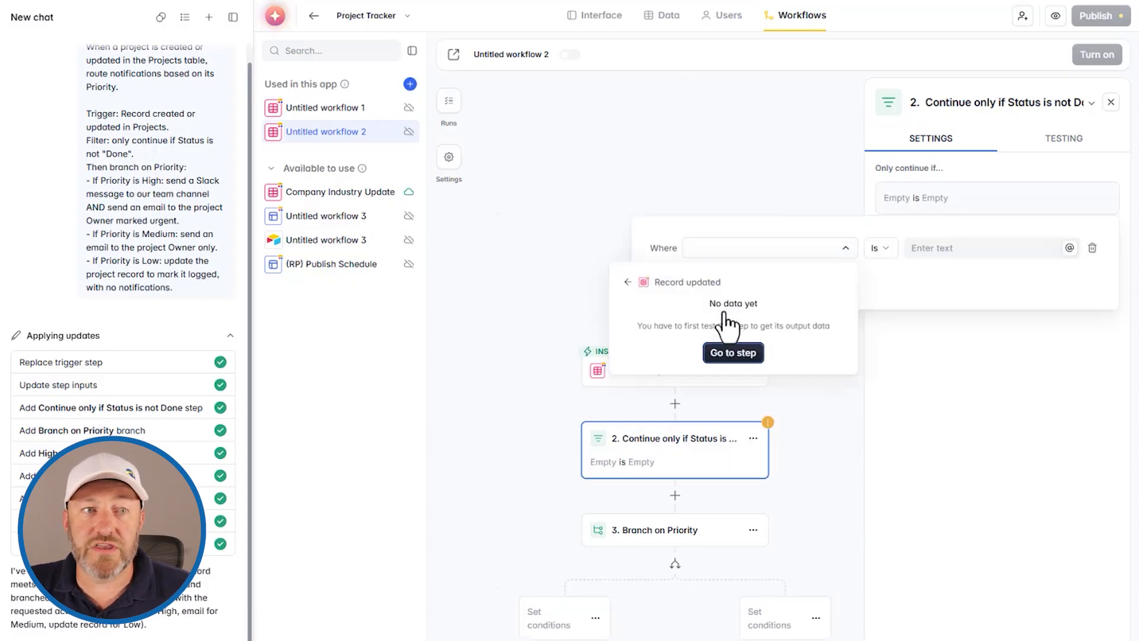
{"action": "left_click", "coordinate": [713, 377]}
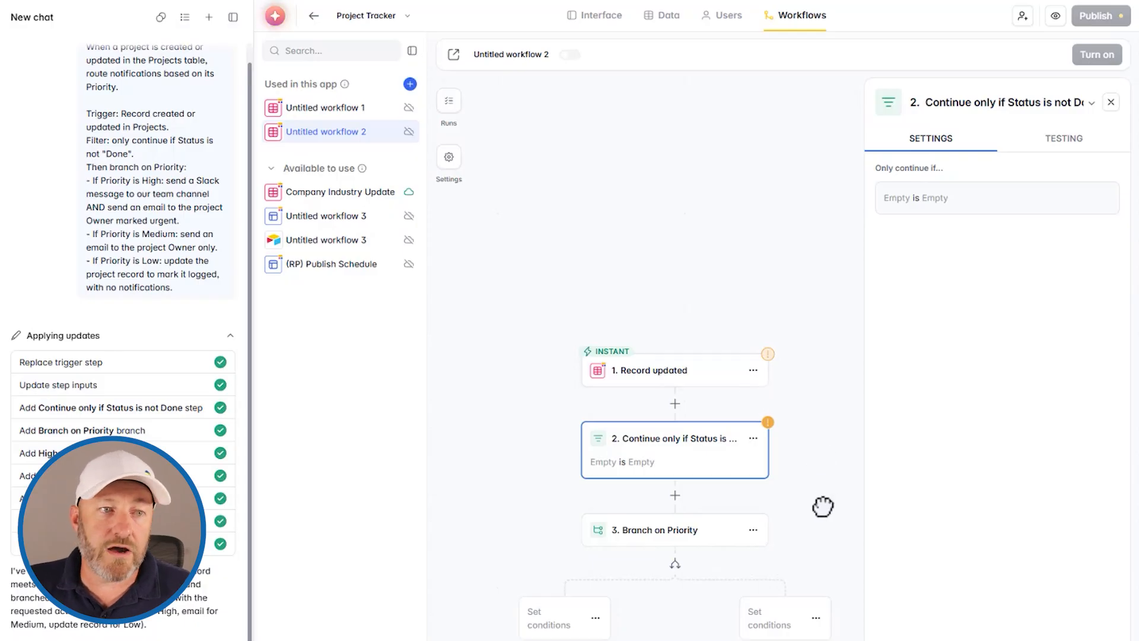
{"action": "scroll", "coordinate": [678, 415], "scroll_direction": "down", "scroll_amount": 3}
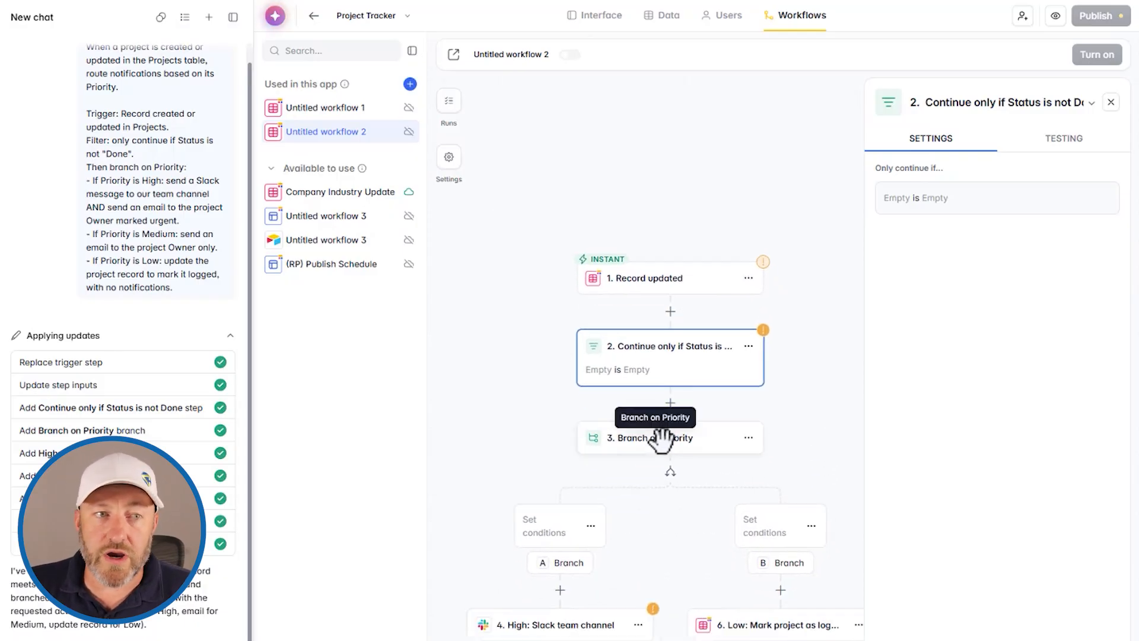
{"action": "scroll", "coordinate": [789, 403], "scroll_direction": "down", "scroll_amount": 3}
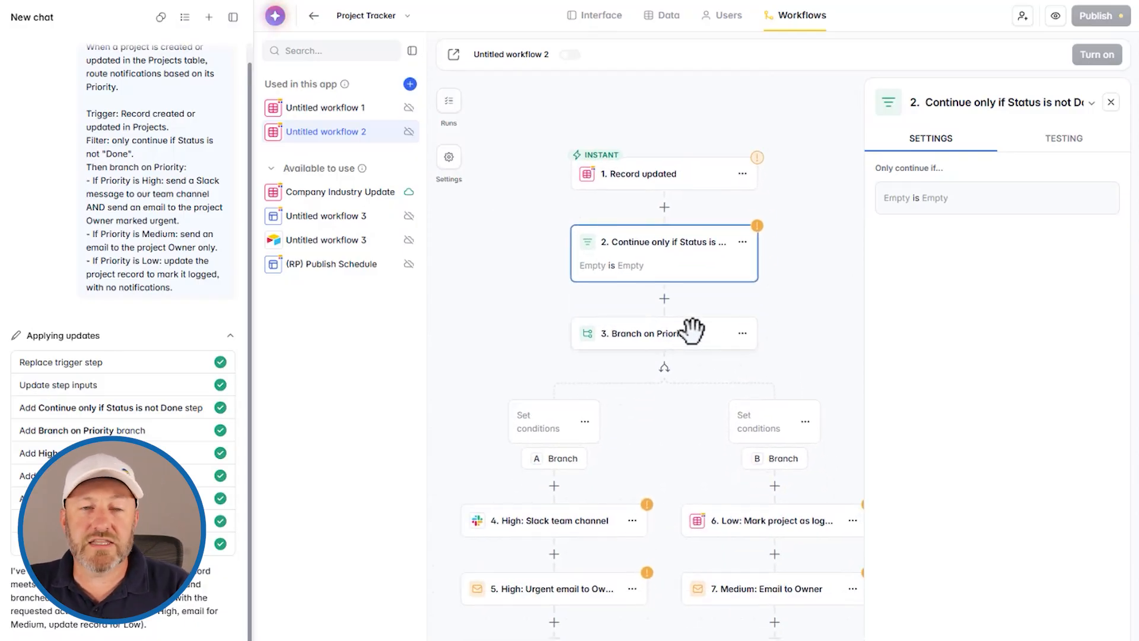
{"action": "scroll", "coordinate": [771, 317], "scroll_direction": "down", "scroll_amount": 1}
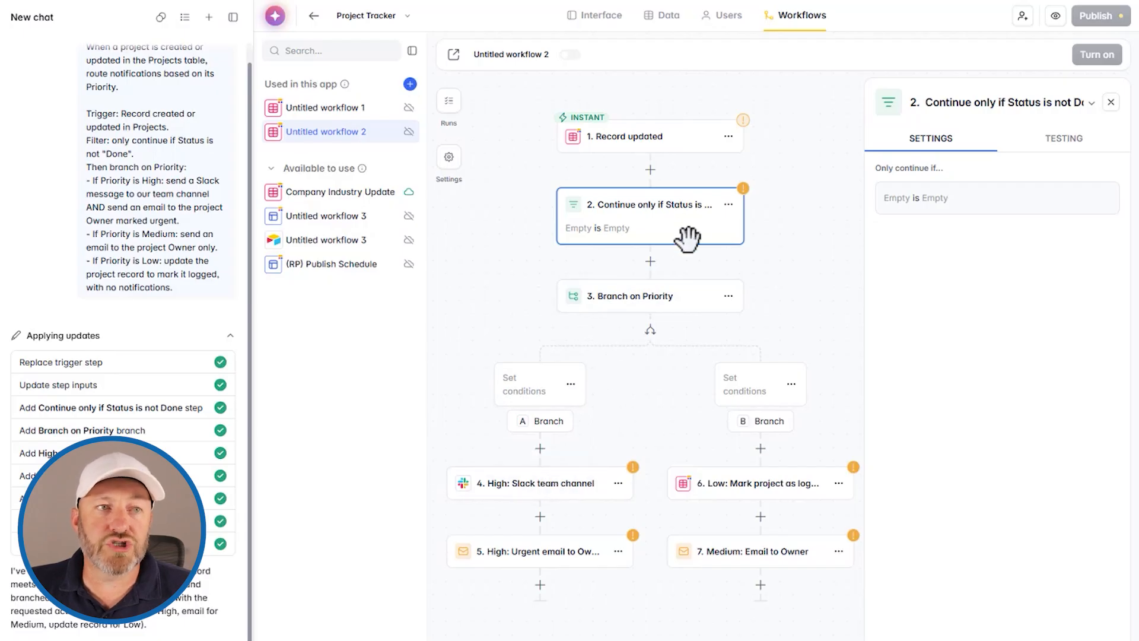
- Rename branch A from 'Branch' to 'Urgent'
{"action": "left_click", "coordinate": [571, 384]}
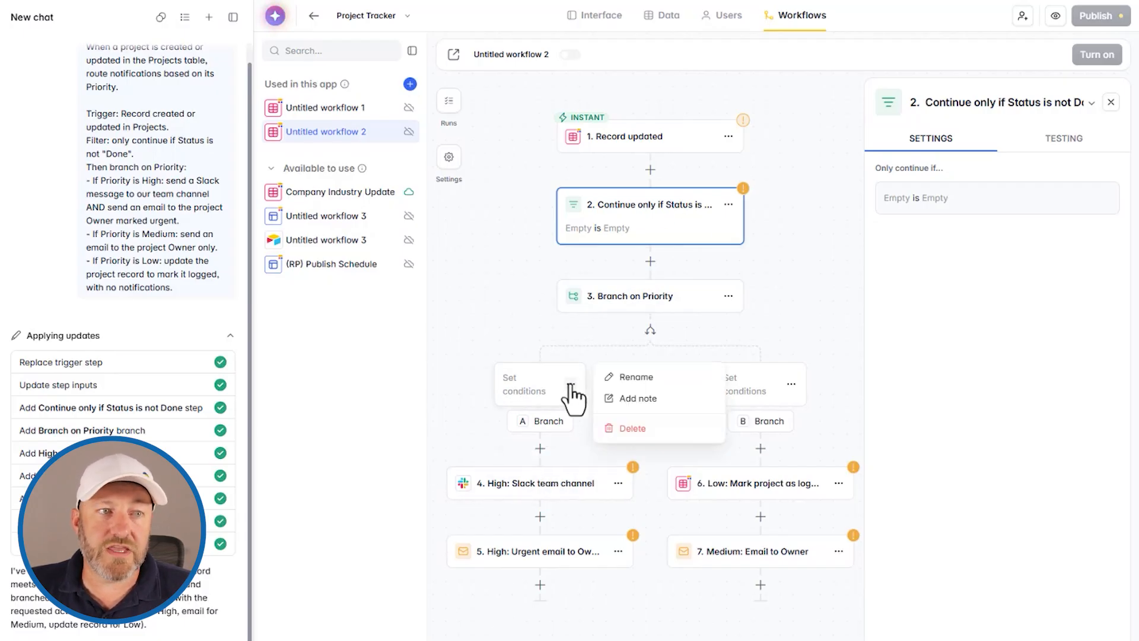
{"action": "left_click", "coordinate": [641, 377]}
{"action": "left_click_drag", "start_coordinate": [953, 106], "coordinate": [918, 102]}
{"action": "type", "text": "Urgent"}
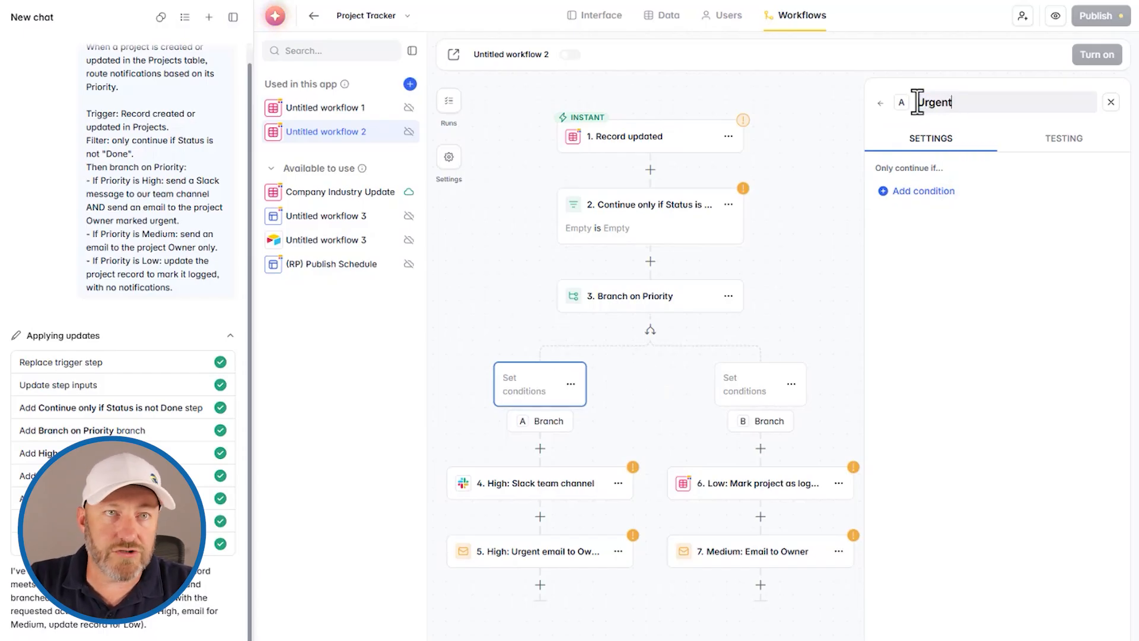
{"action": "key", "text": "Return"}
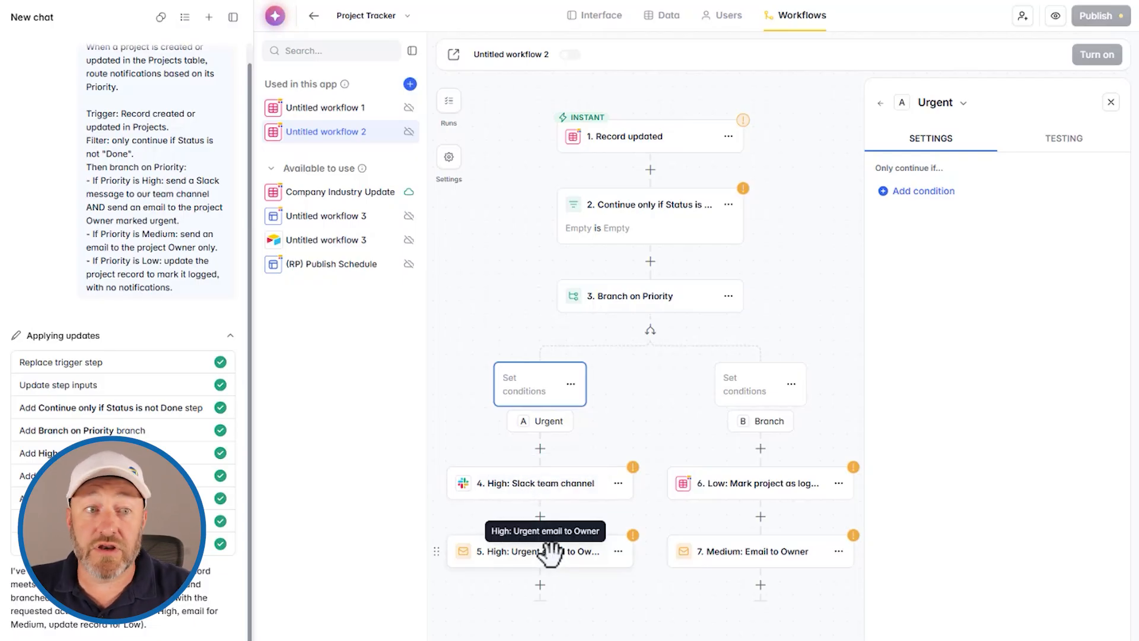
{"action": "left_click_drag", "start_coordinate": [772, 451], "coordinate": [650, 444]}
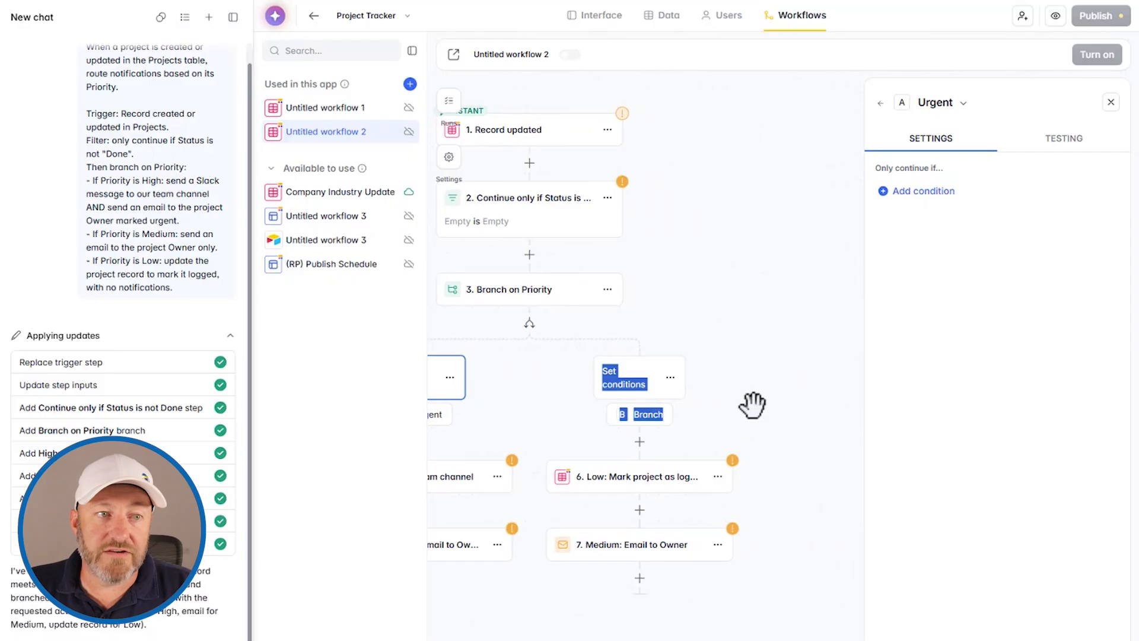